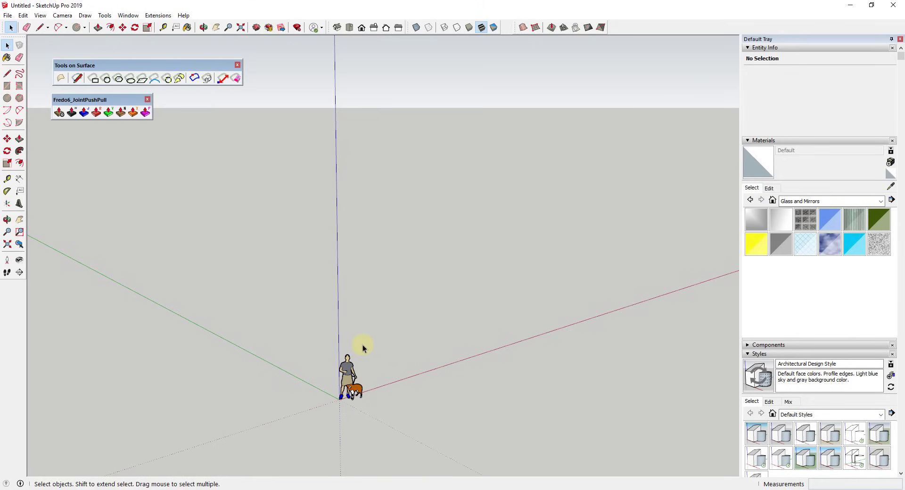
Draw a circle flat on the ground plane with the Circle tool.
middle_click_drag(406, 343, 433, 369)
scroll(432, 366, "up", 5)
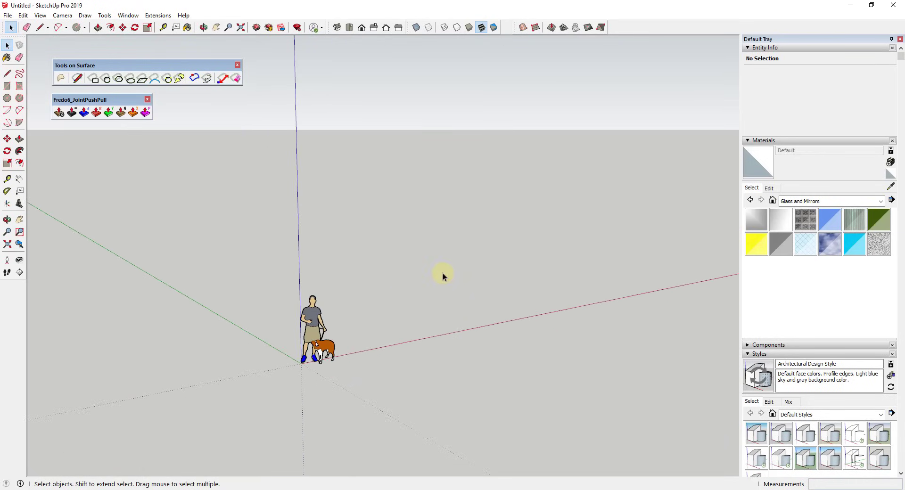
middle_click_drag(423, 315, 369, 327)
scroll(370, 327, "down", 3)
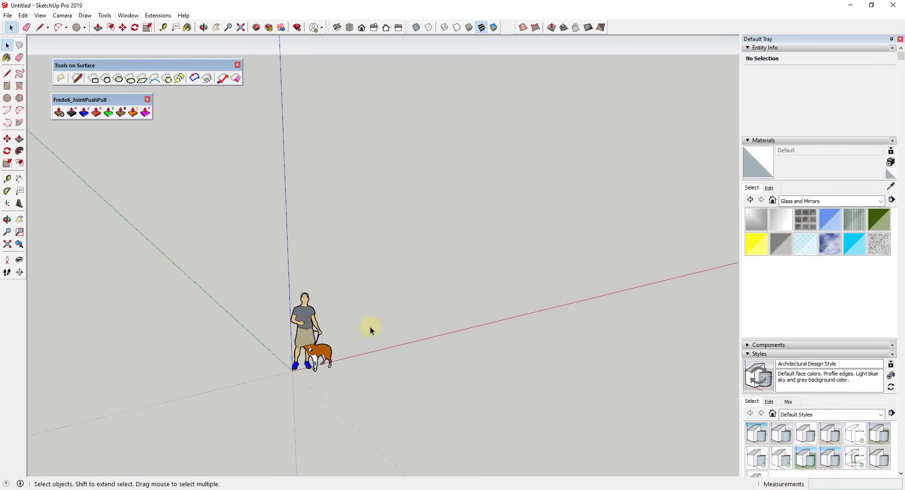
key("c")
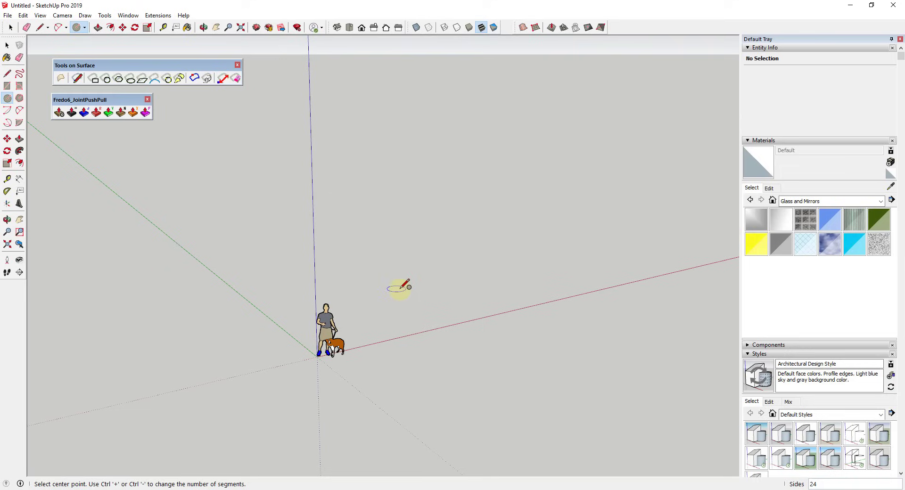
left_click(400, 289)
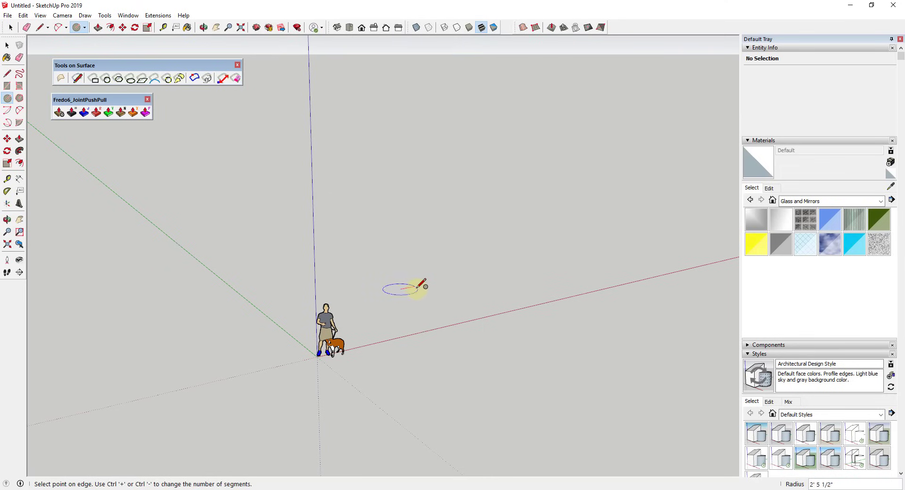
left_click(451, 280)
Scale the circle along one axis into an elongated ellipse.
key("space")
double_click(395, 287)
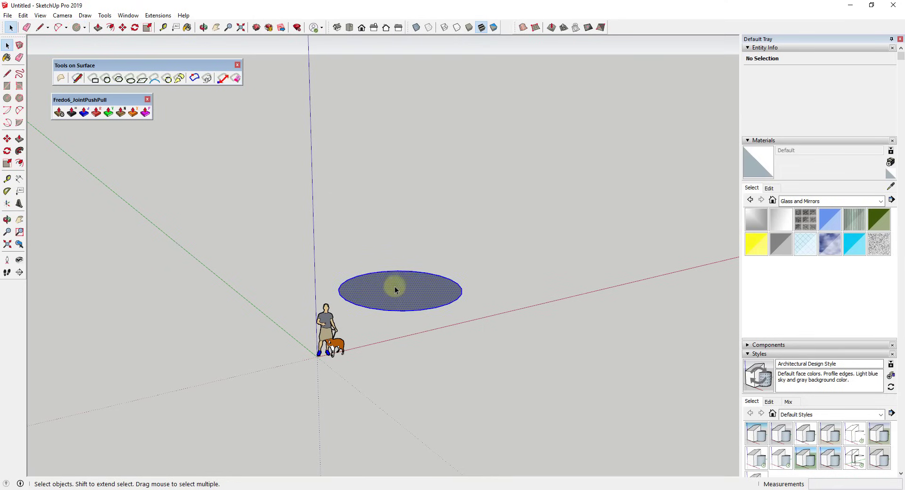
key("s")
left_click_drag(360, 268, 298, 236)
key("space")
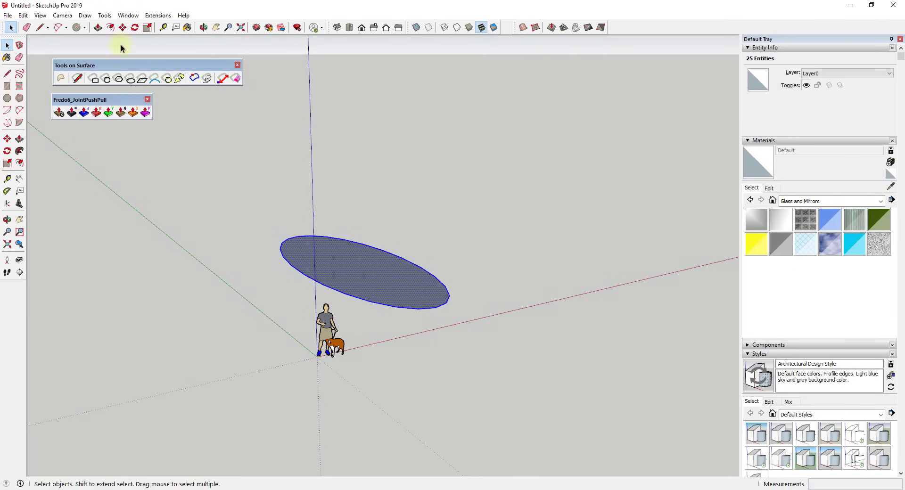
Push/pull the ellipse face upward into a tall oval cylinder.
left_click(160, 16)
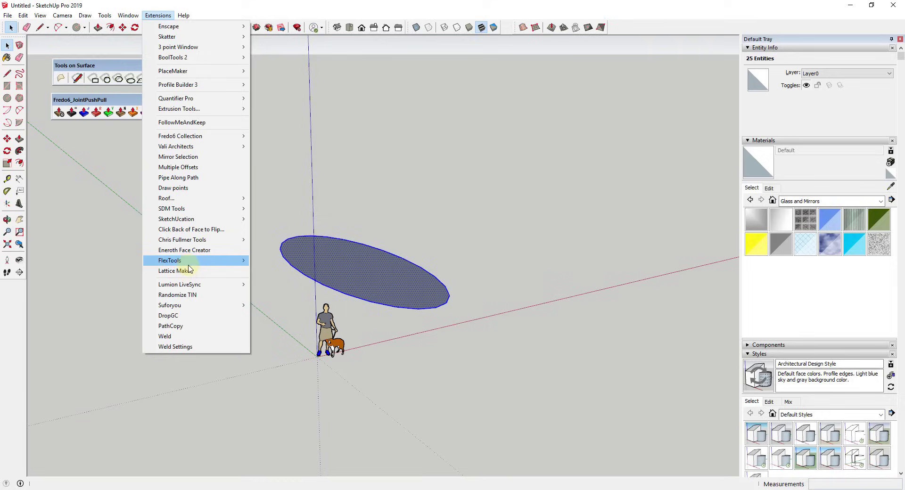
left_click(535, 284)
left_click(534, 283)
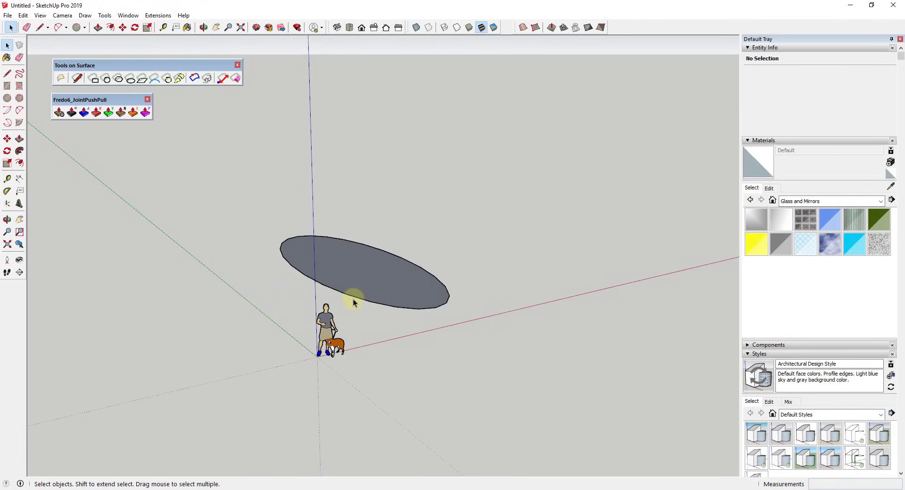
left_click(371, 276)
key("p")
left_click(387, 288)
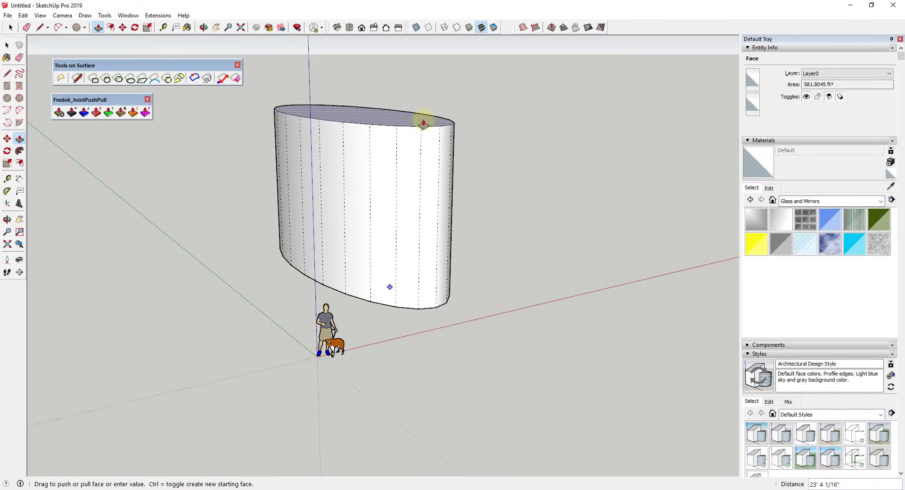
left_click(418, 109)
key("space")
Turn off Hidden Geometry so the curved wall's dashed edges disappear.
middle_click_drag(418, 109, 340, 175)
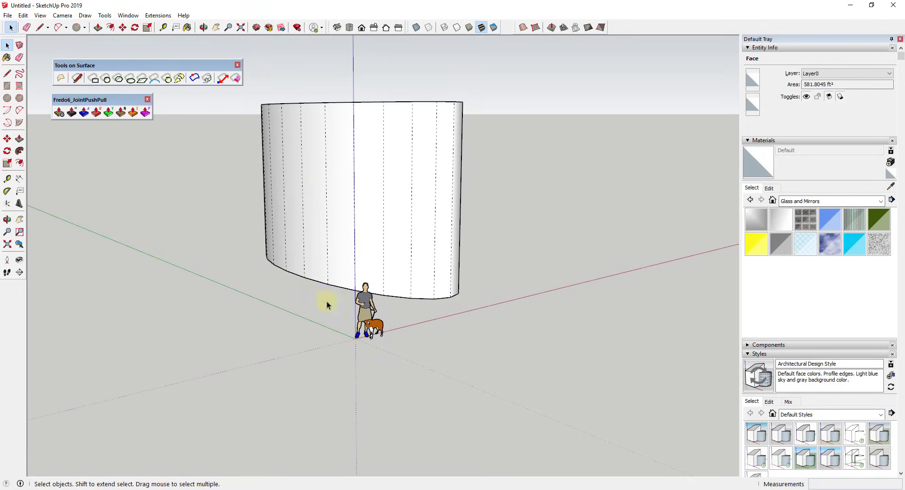
left_click(40, 16)
left_click(66, 50)
Erase the person-and-dog scale figure with the Eraser.
middle_click_drag(452, 186, 382, 315)
key("e")
left_click_drag(381, 315, 338, 313)
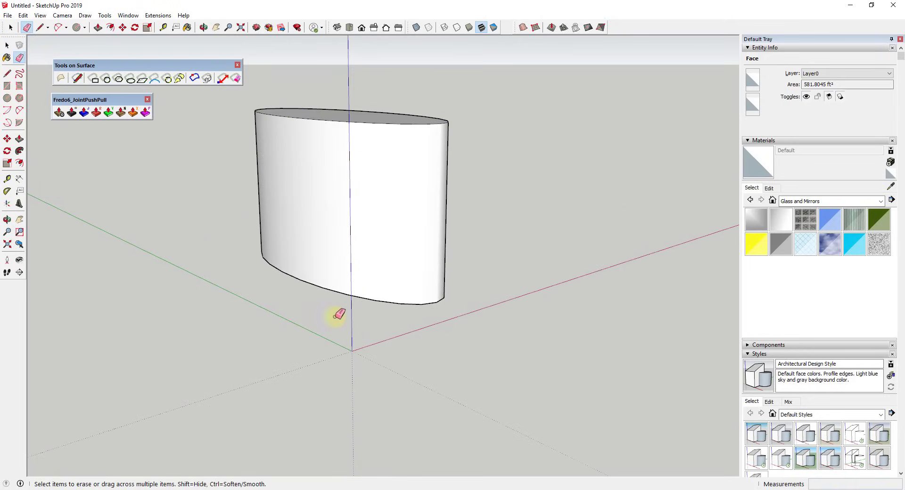
key("space")
left_click(378, 118)
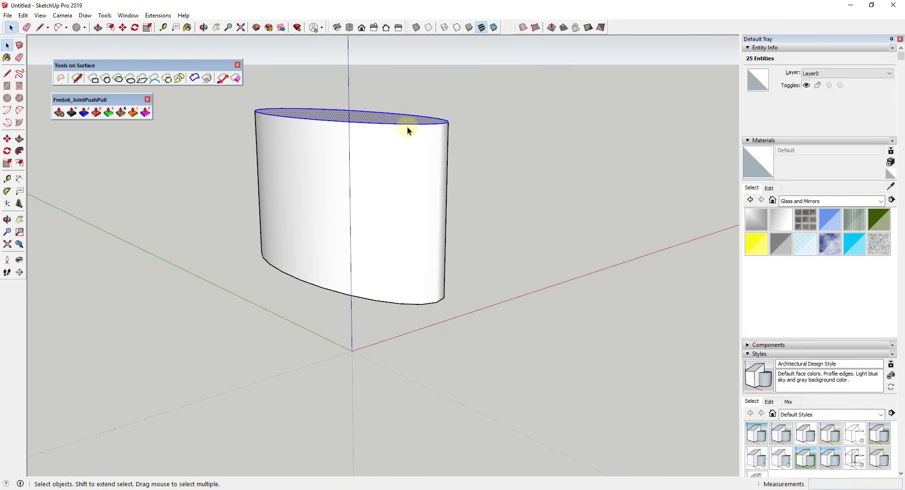
Copy the cylinder's top edge curve down to its bottom edge.
scroll(410, 122, "up", 2)
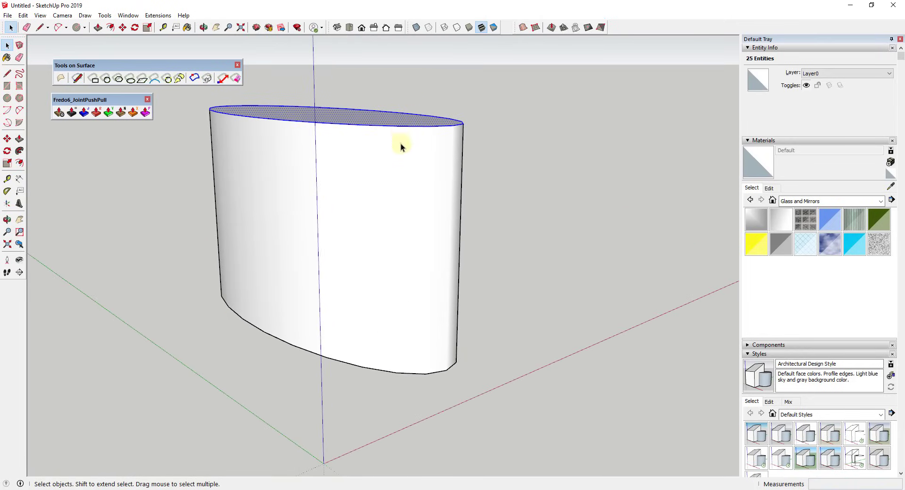
left_click(397, 124)
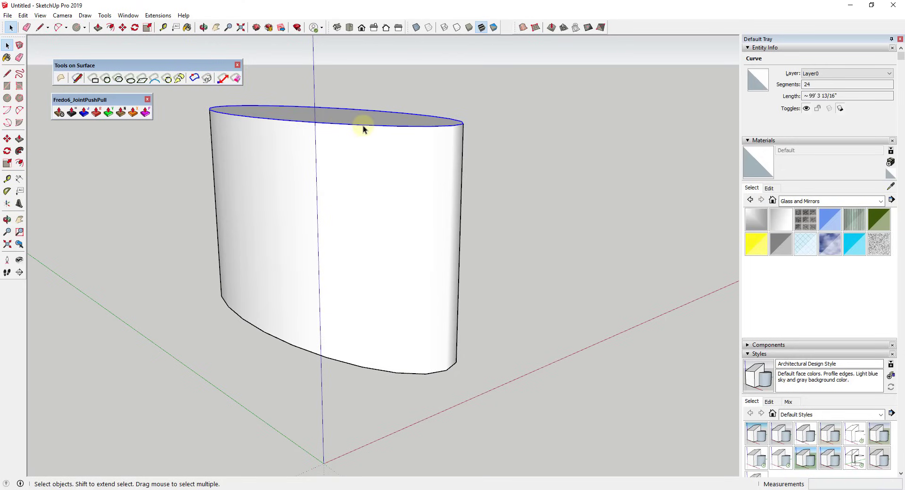
key("m")
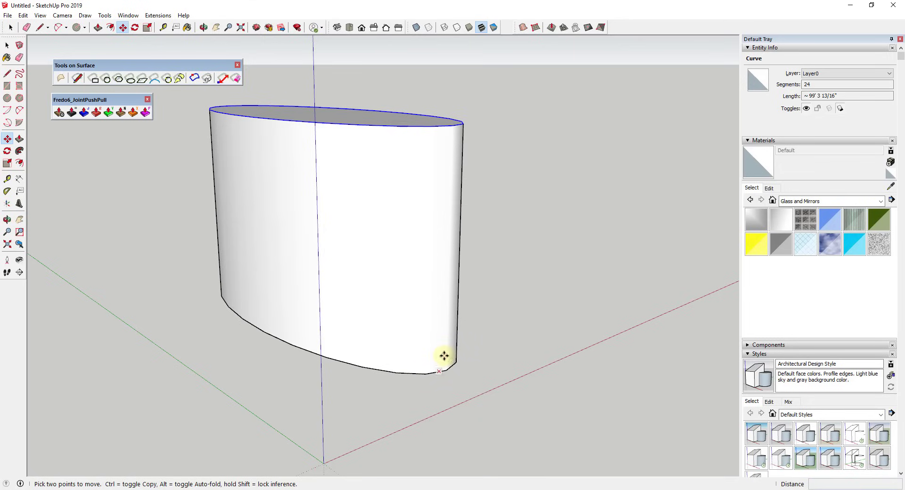
key("space")
middle_click_drag(457, 149, 459, 159)
key("m")
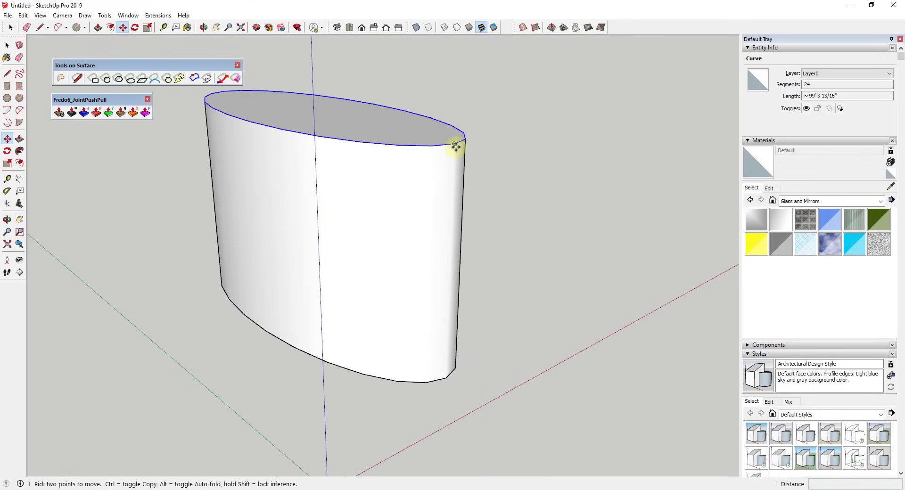
left_click(456, 146)
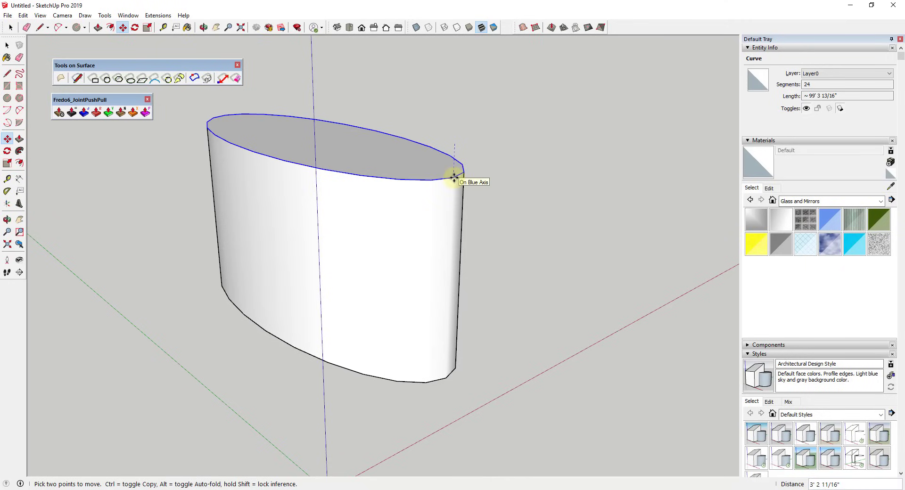
key("ctrl")
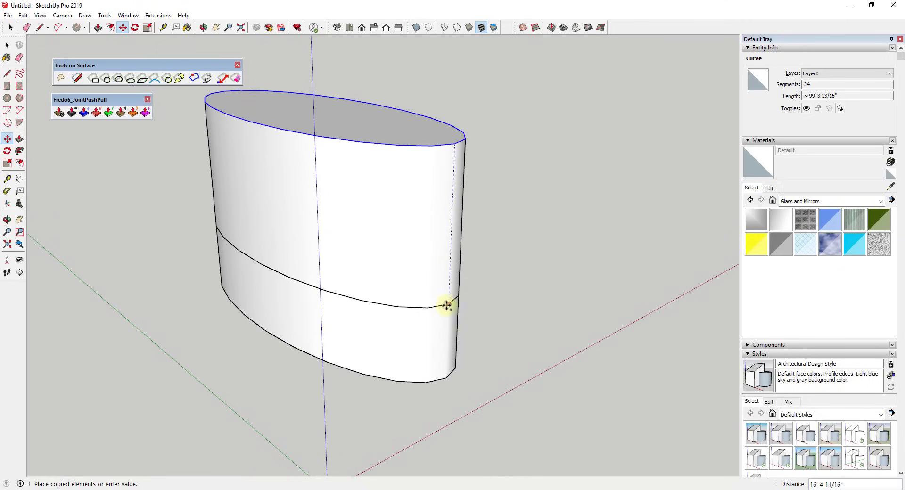
left_click(448, 379)
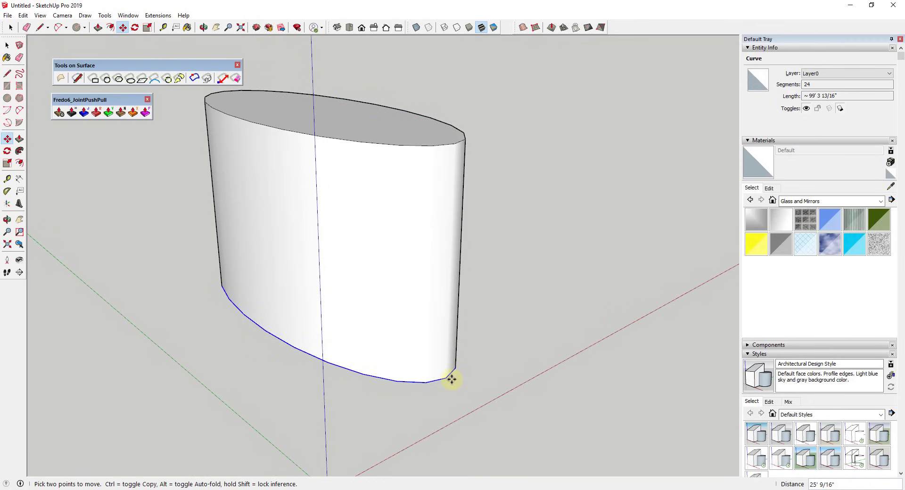
Array the copies with /5, trying /10 before settling on five divisions.
type("/5")
key("Return")
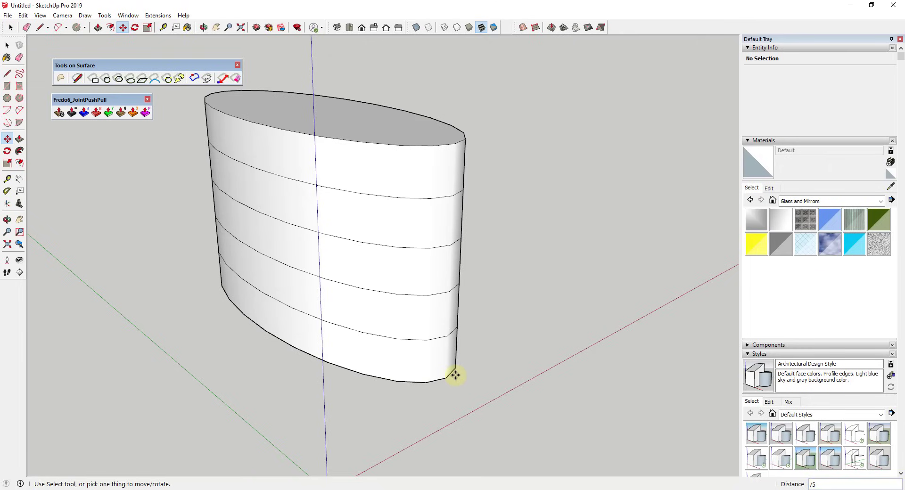
type("/10")
key("Return")
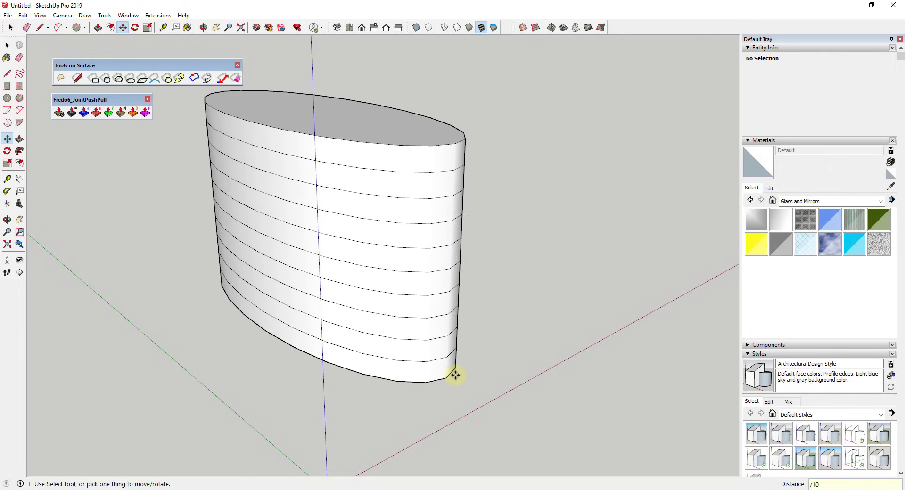
type("/5")
key("Return")
middle_click_drag(483, 236, 483, 196)
key("space")
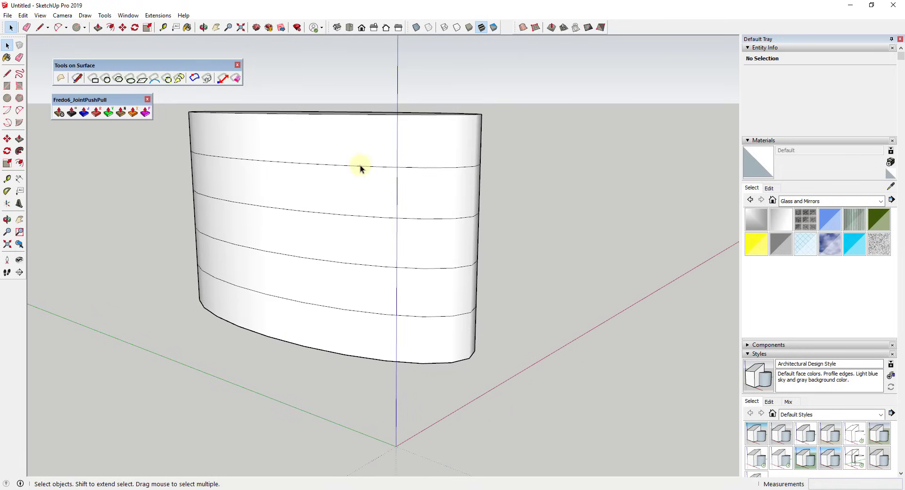
mouse_move(360, 166)
middle_mouse_down()
mouse_move(441, 139)
mouse_move(420, 171)
mouse_move(361, 149)
middle_mouse_up()
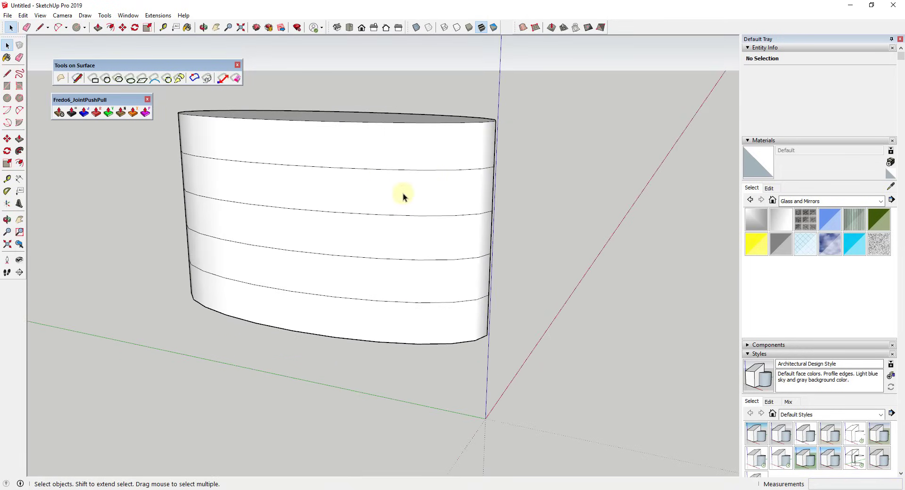
middle_click_drag(440, 220, 407, 212)
left_click(399, 166)
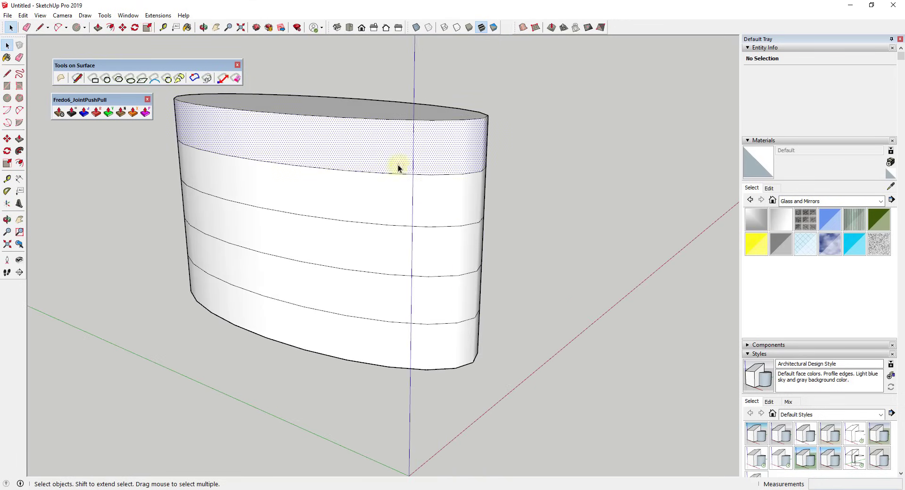
left_click(430, 220)
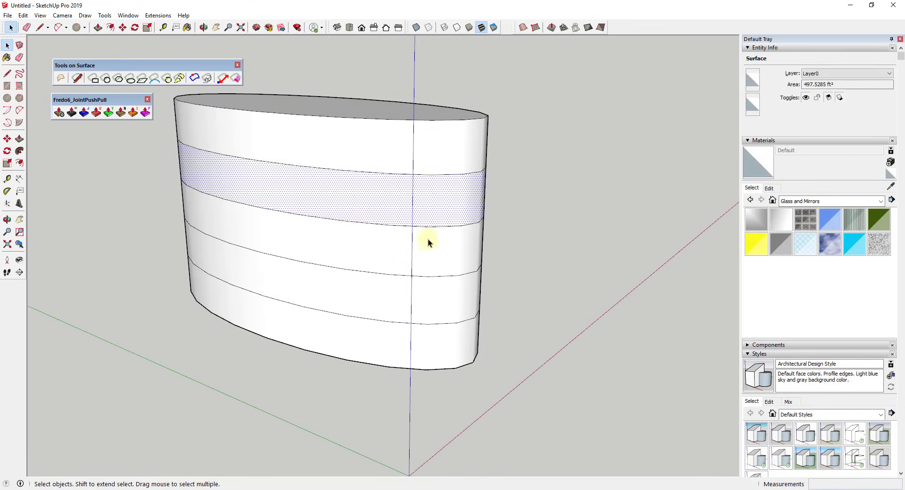
left_click(427, 256)
left_click(424, 300)
left_click(423, 348)
left_click(421, 295)
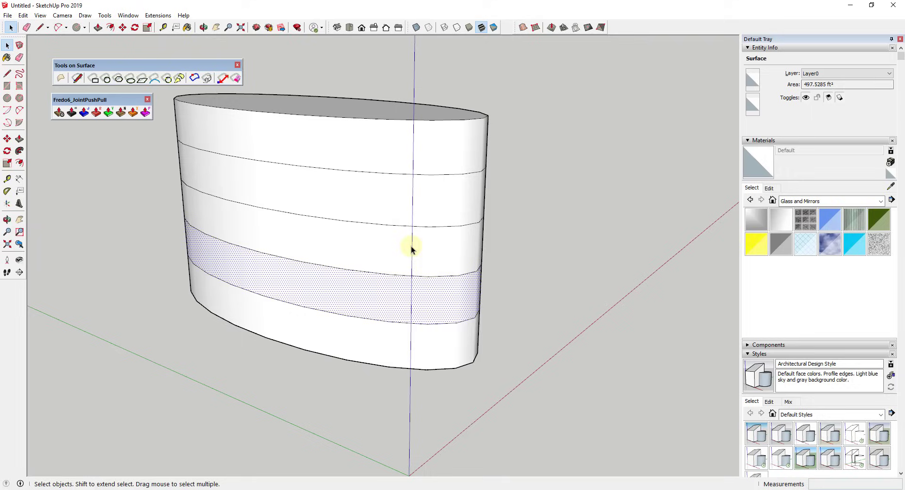
left_click(408, 246)
left_click(402, 203)
left_click(395, 152)
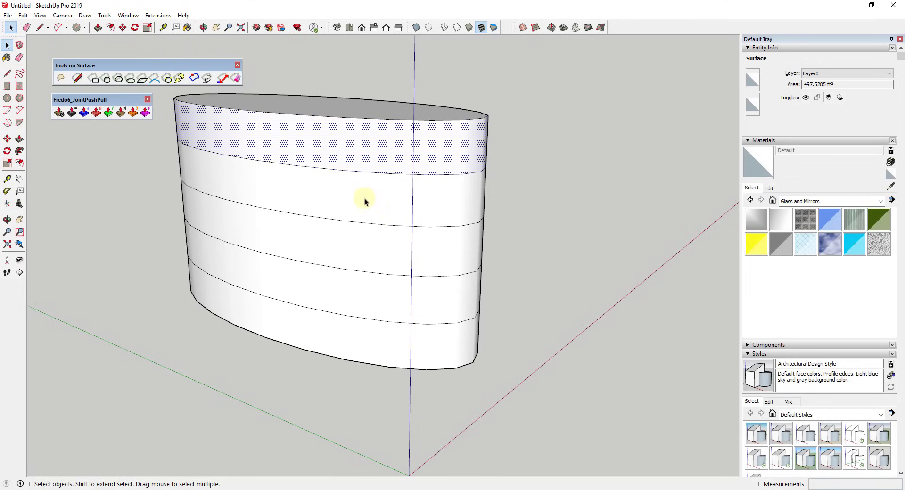
Turn on Hidden Geometry to reveal the soft edges of the wall grid.
left_click(40, 16)
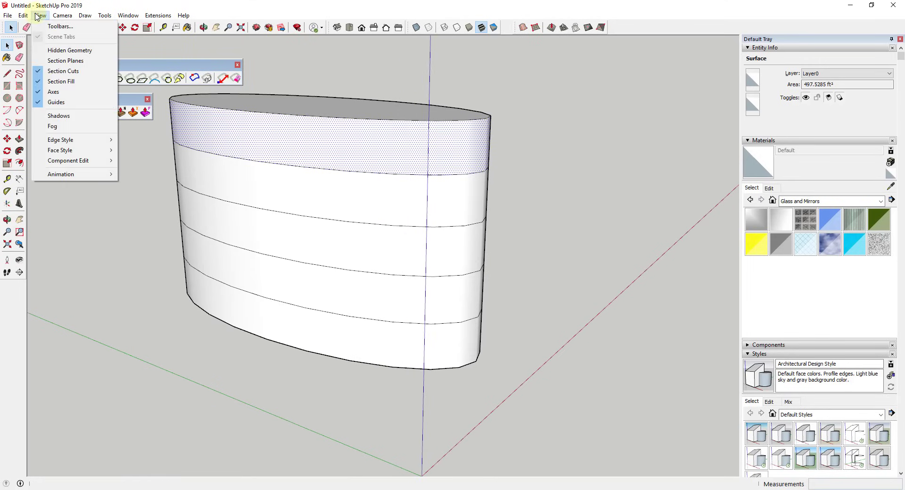
left_click(60, 50)
middle_click_drag(253, 141, 283, 211)
Select individual second-row wall facets to inspect the face grid.
left_click(280, 208)
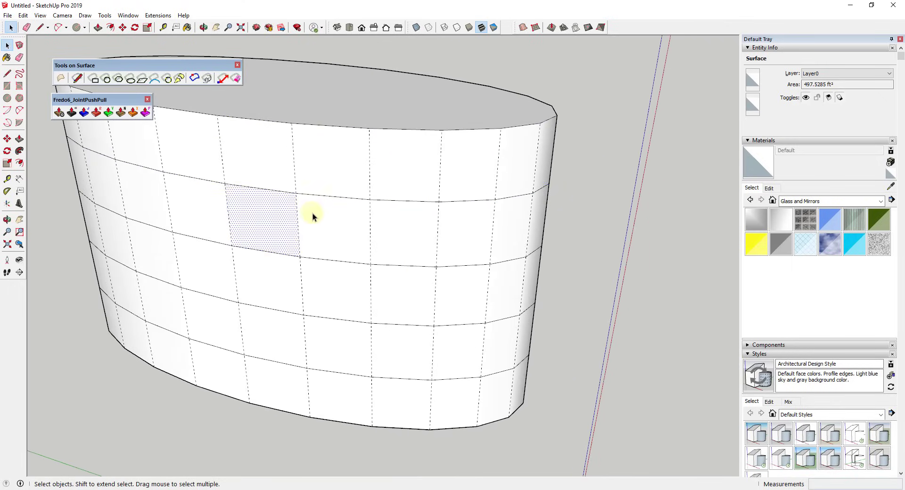
left_click(339, 227)
left_click(406, 233)
left_click(455, 235)
left_click(330, 227)
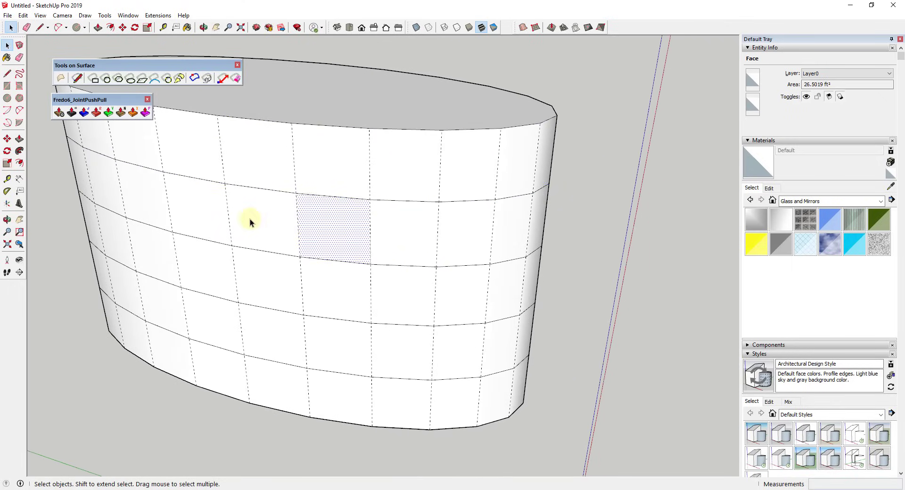
left_click(250, 220)
left_click(398, 222)
left_click(285, 214)
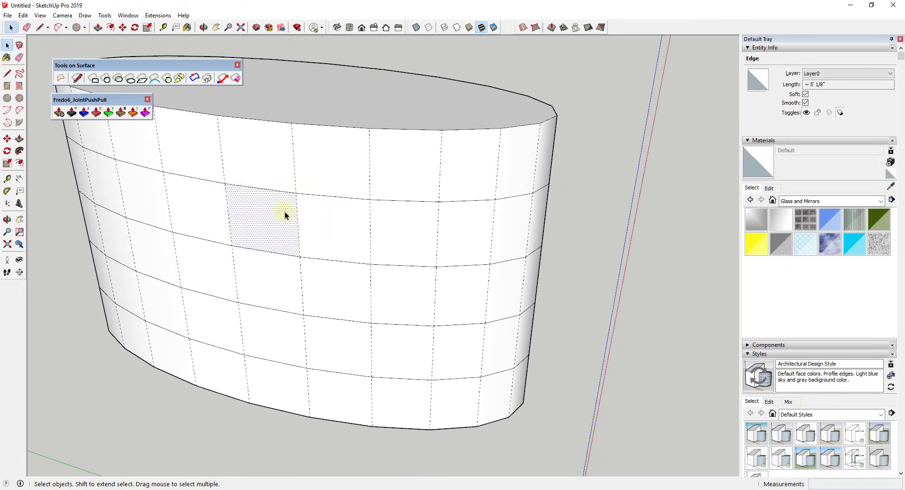
left_click(332, 222)
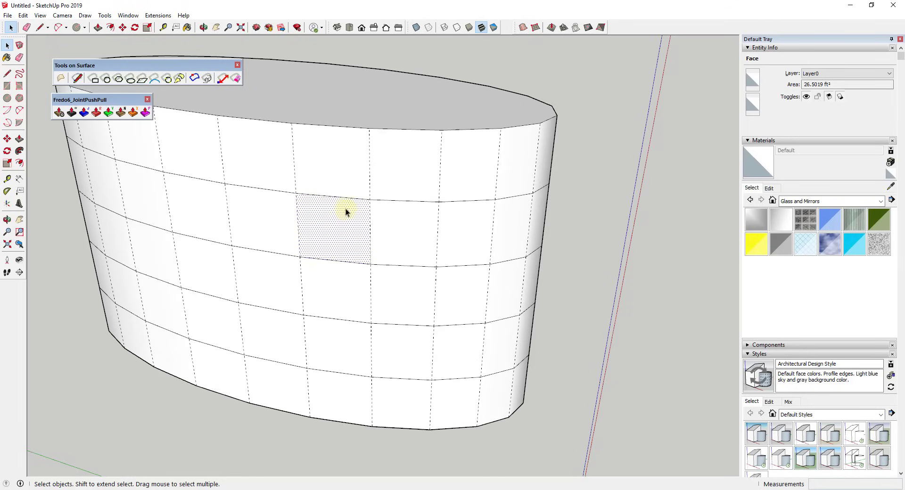
middle_click_drag(347, 214, 256, 155)
mouse_move(352, 176)
middle_mouse_down()
mouse_move(324, 202)
mouse_move(447, 290)
mouse_move(584, 295)
mouse_move(391, 173)
mouse_move(429, 178)
mouse_move(394, 203)
mouse_move(354, 178)
middle_mouse_up()
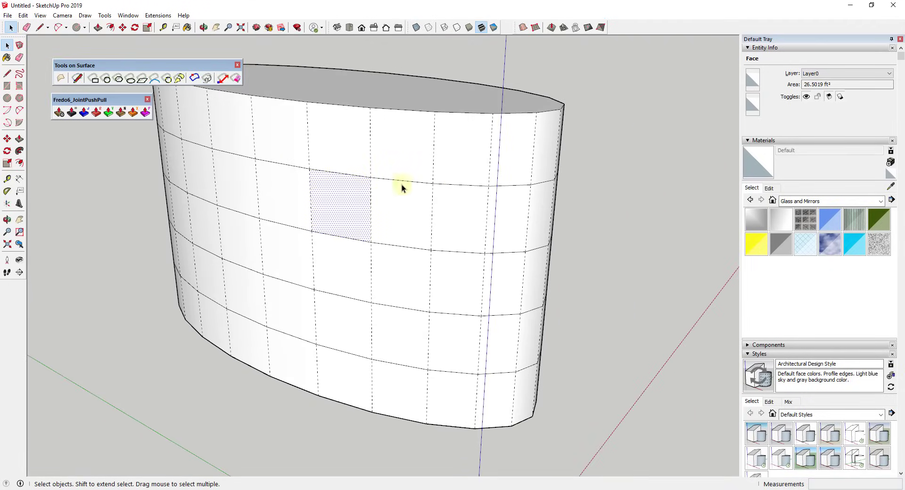
Select three adjacent faces in the wall's second row.
left_click(304, 194)
left_click(337, 200, "shift")
left_click(385, 202, "shift")
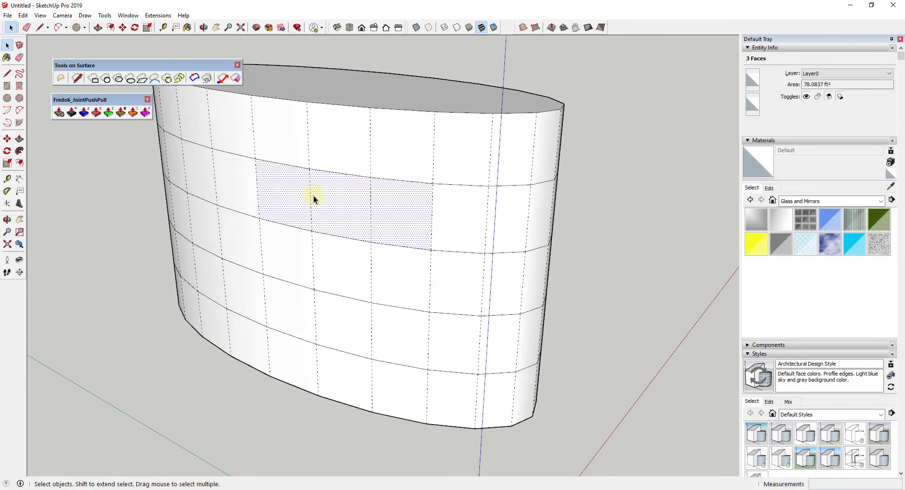
Zoom in and reselect the same three window faces from a closer view.
scroll(332, 206, "up", 2)
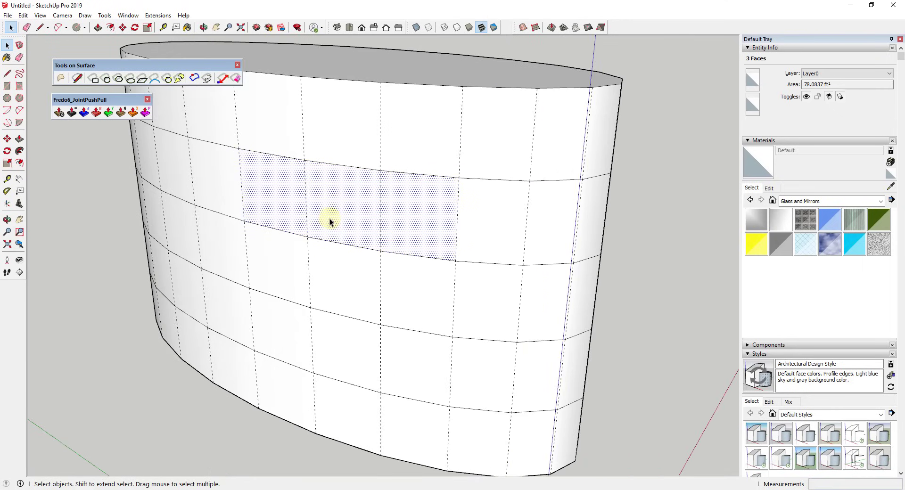
middle_click_drag(352, 201, 347, 163)
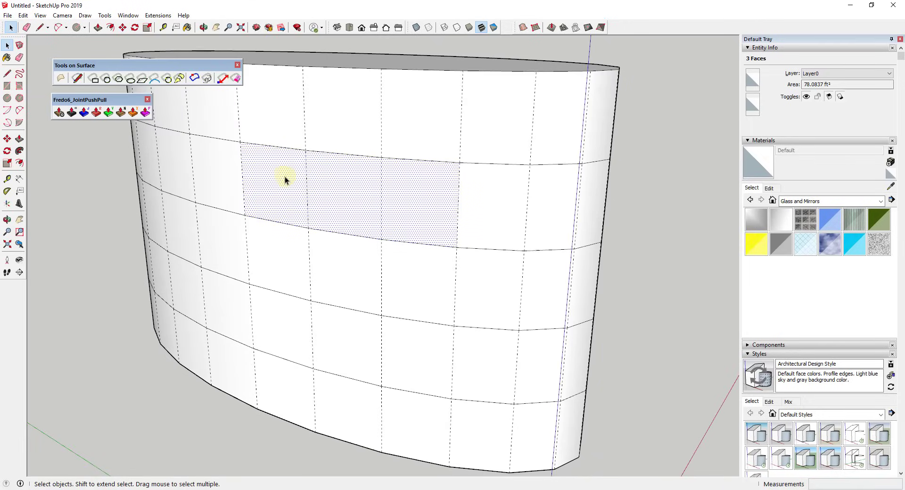
scroll(336, 184, "up", 2)
left_click(270, 173)
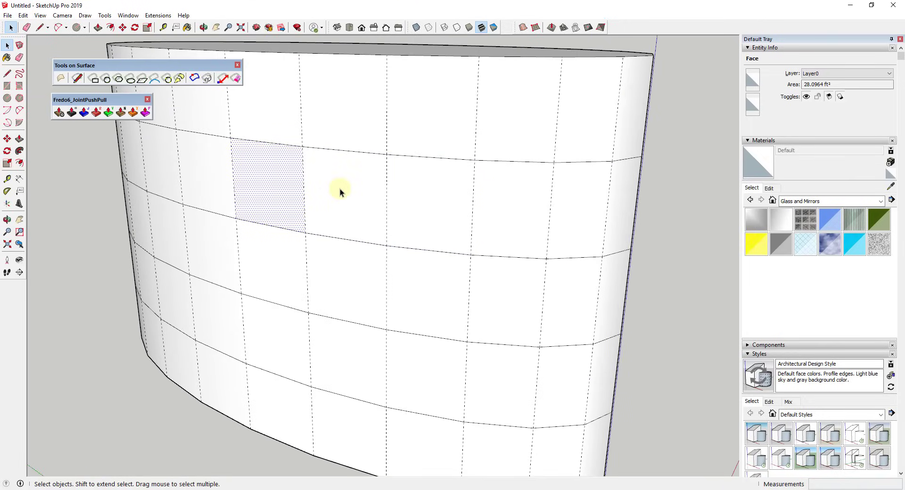
left_click(340, 188, "shift")
left_click(416, 193, "shift")
middle_click_drag(315, 196, 341, 220)
scroll(342, 217, "up", 2)
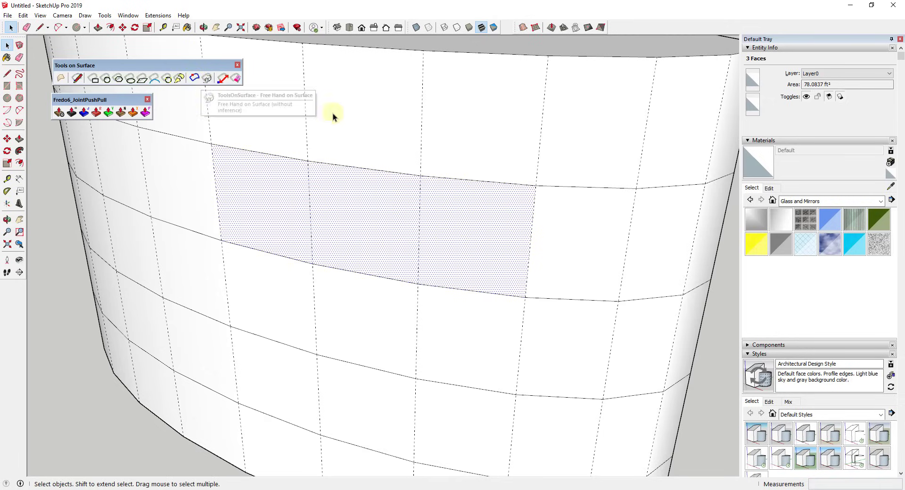
left_click(380, 222)
key("f")
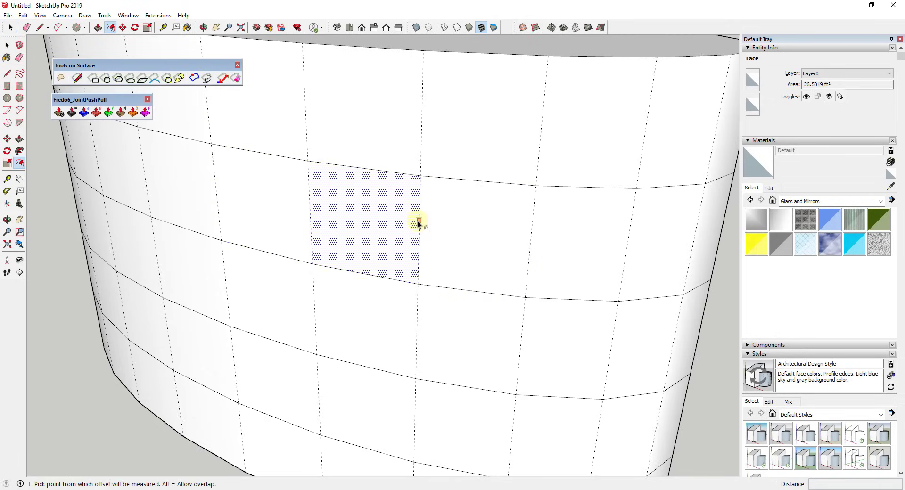
left_click(419, 220)
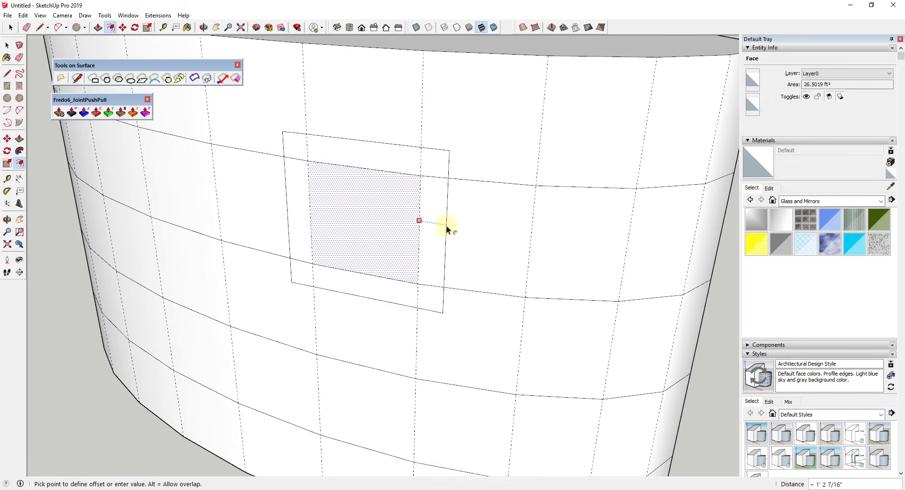
left_click(448, 226)
middle_click_drag(459, 223, 196, 97)
scroll(262, 162, "up", 4)
middle_click_drag(261, 163, 589, 136)
scroll(469, 157, "down", 5)
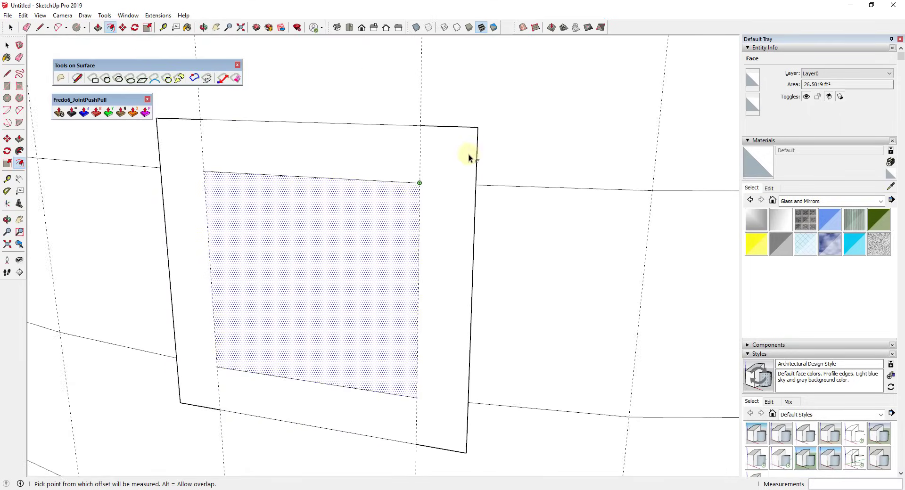
key("Escape")
key("space")
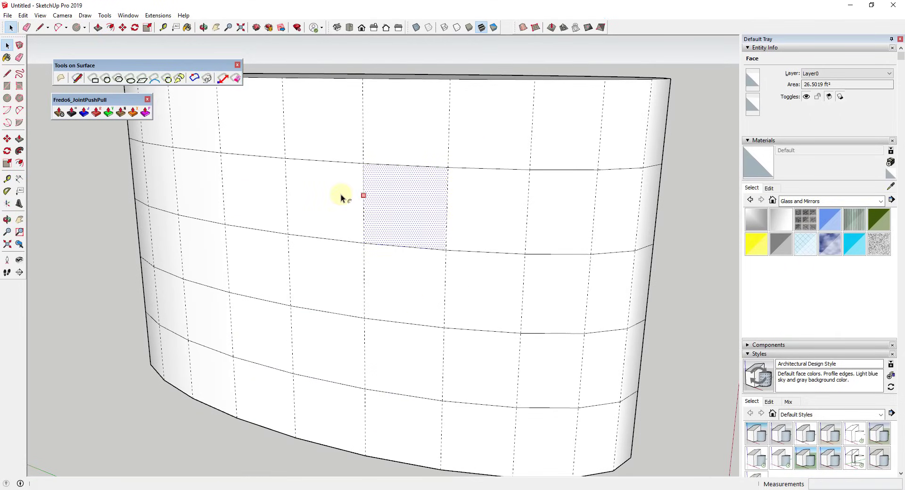
Select the three adjacent faces of the window area.
left_click(335, 193)
left_click(387, 203, "shift")
left_click(490, 207, "shift")
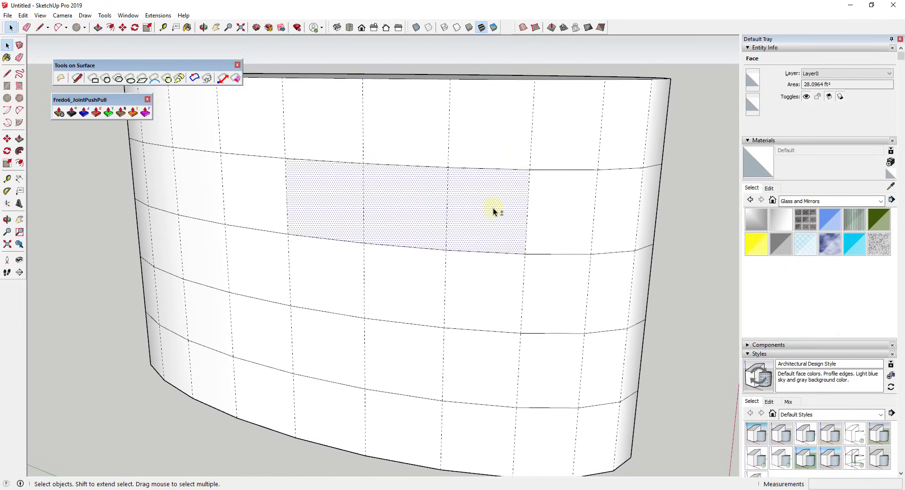
middle_click_drag(488, 194, 457, 230)
scroll(474, 232, "up", 3)
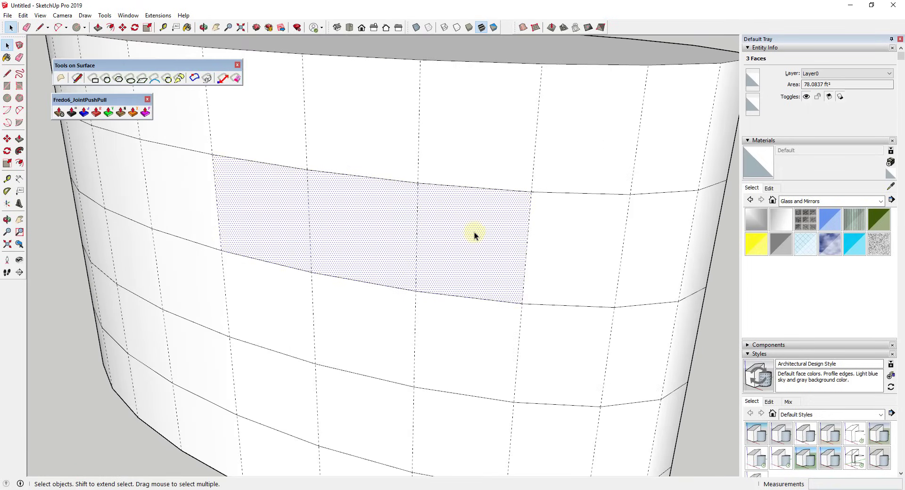
Offset the three-face area's contour inward by 1 inch with Tools on Surface.
left_click(194, 78)
left_click(438, 183)
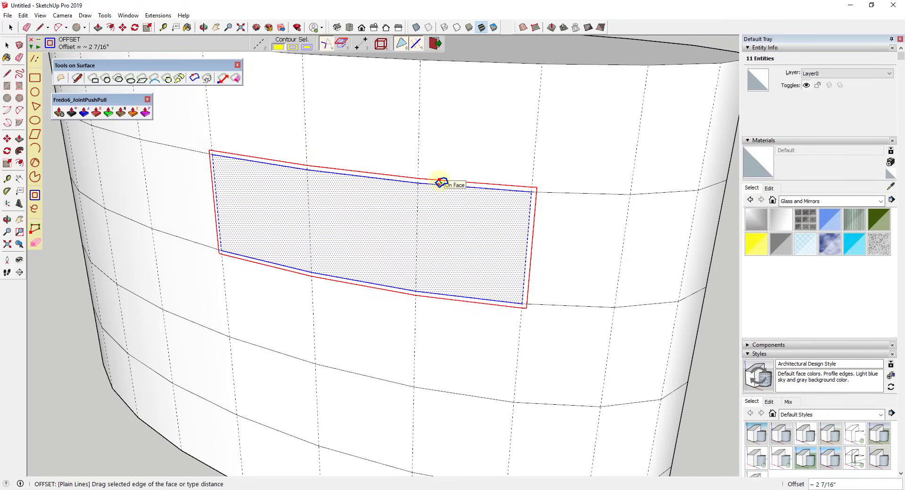
type("1")
key("Return")
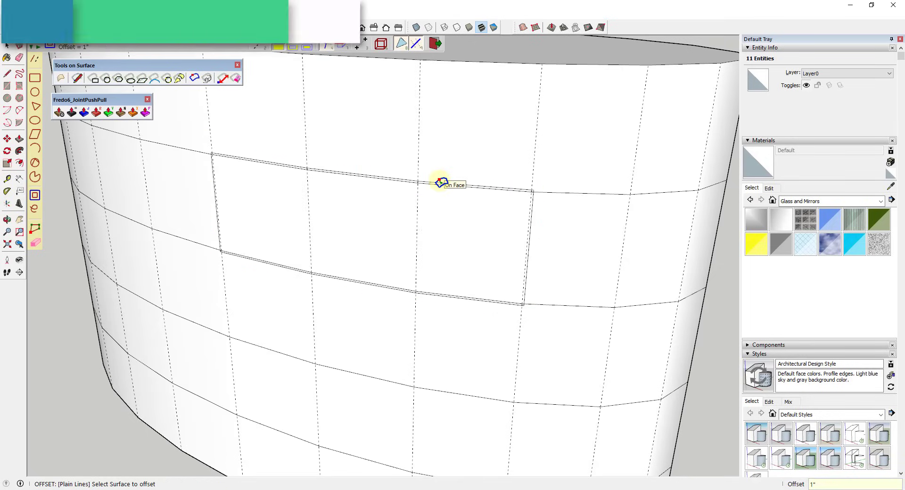
key("space")
middle_click_drag(386, 236, 364, 172)
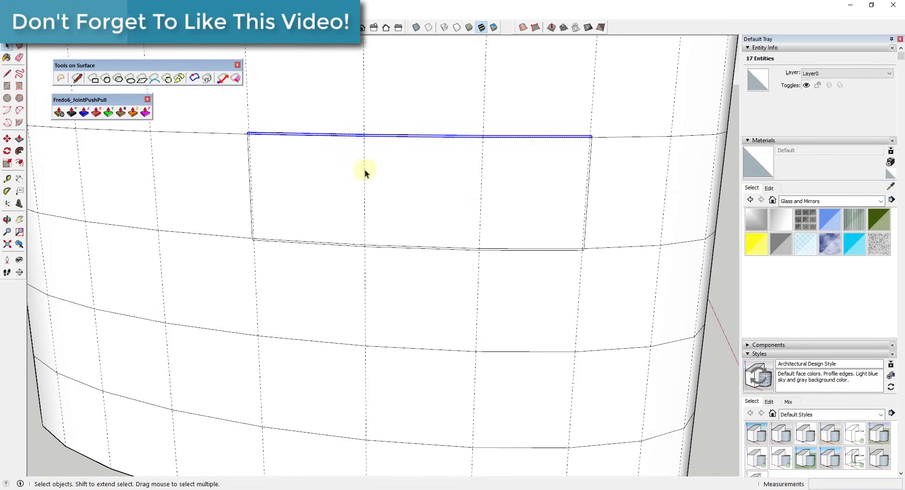
Add the left, bottom and upper 1-inch frame strips and their edges to the selection.
scroll(249, 146, "up", 3)
left_click(249, 139)
middle_click_drag(249, 140, 263, 159)
scroll(592, 180, "down", 5)
scroll(602, 162, "up", 5)
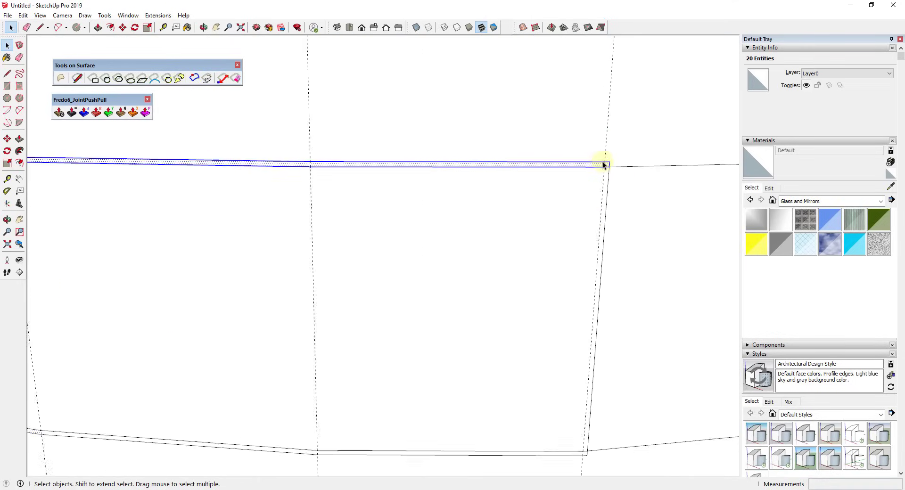
mouse_move(602, 162)
middle_mouse_down()
mouse_move(607, 182)
mouse_move(607, 134)
middle_mouse_up()
scroll(603, 156, "down", 4)
scroll(602, 295, "up", 6)
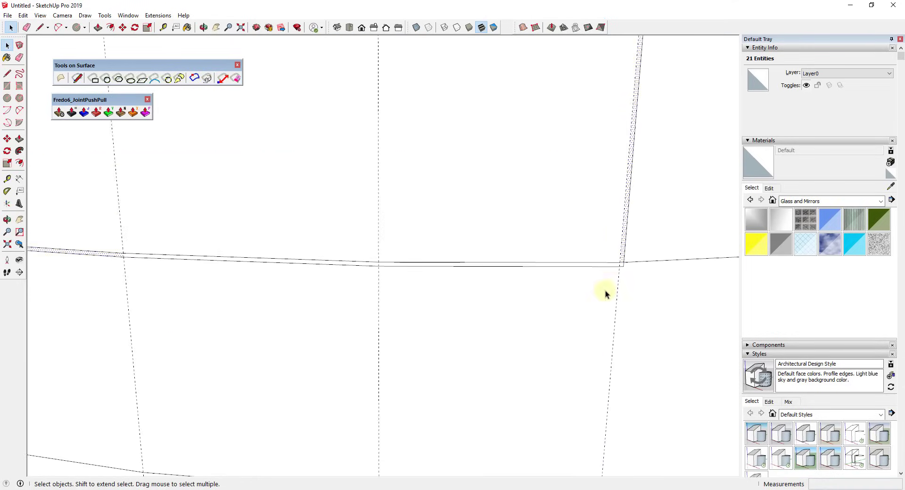
left_click(626, 262)
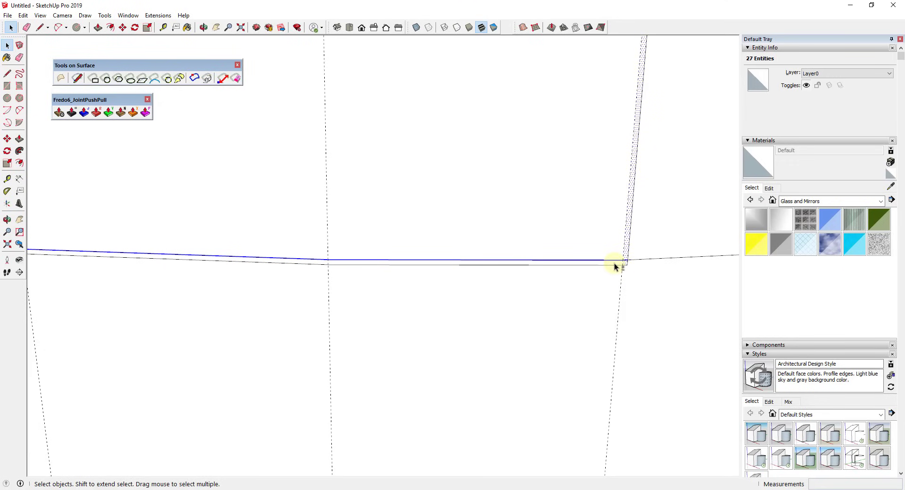
left_click(615, 265, "shift")
left_click(295, 264, "shift")
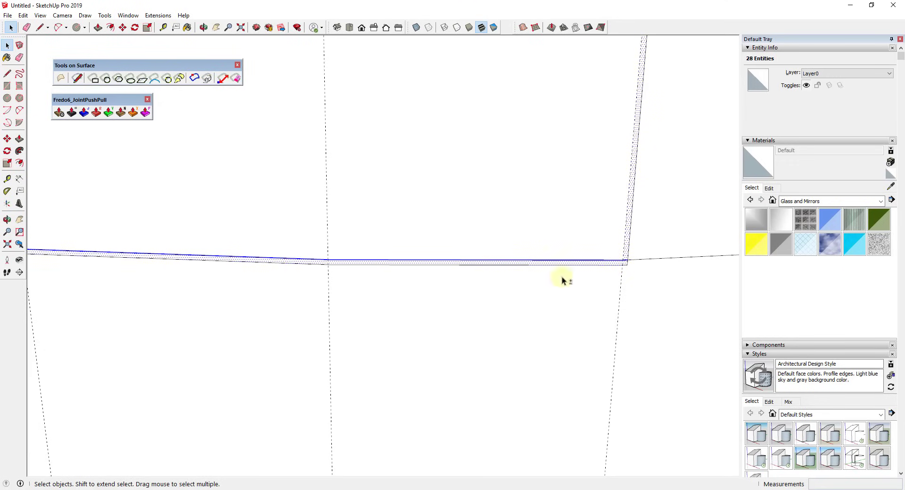
middle_click_drag(564, 278, 455, 273)
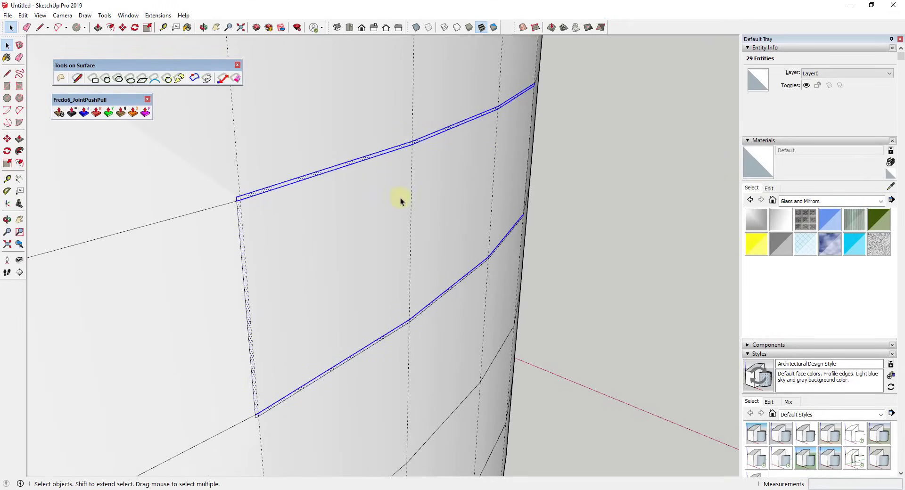
middle_click_drag(398, 198, 455, 244)
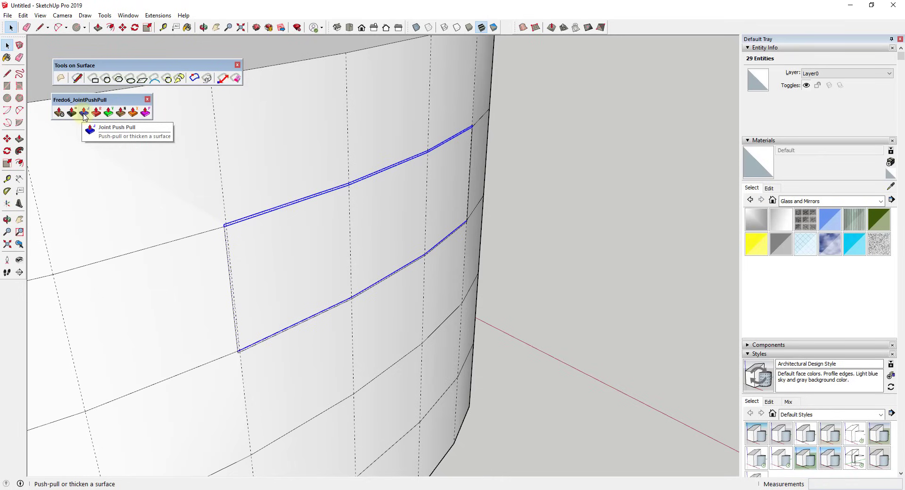
Push the selected frame strips 6 inches out with JointPushPull.
left_click(84, 114)
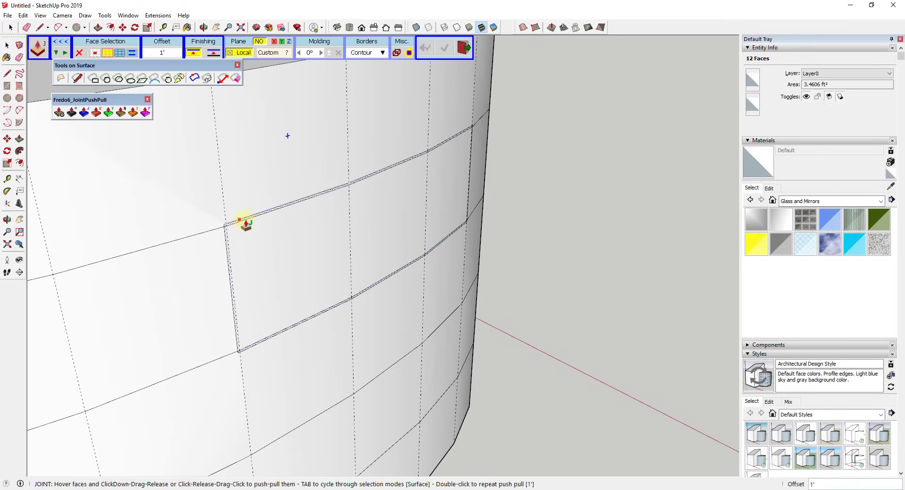
scroll(236, 224, "up", 5)
left_click_drag(235, 224, 262, 234)
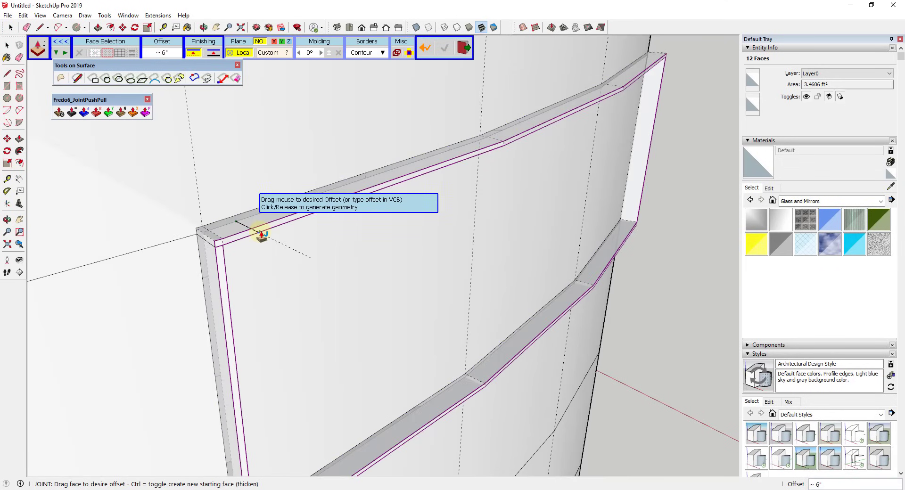
scroll(262, 234, "down", 1)
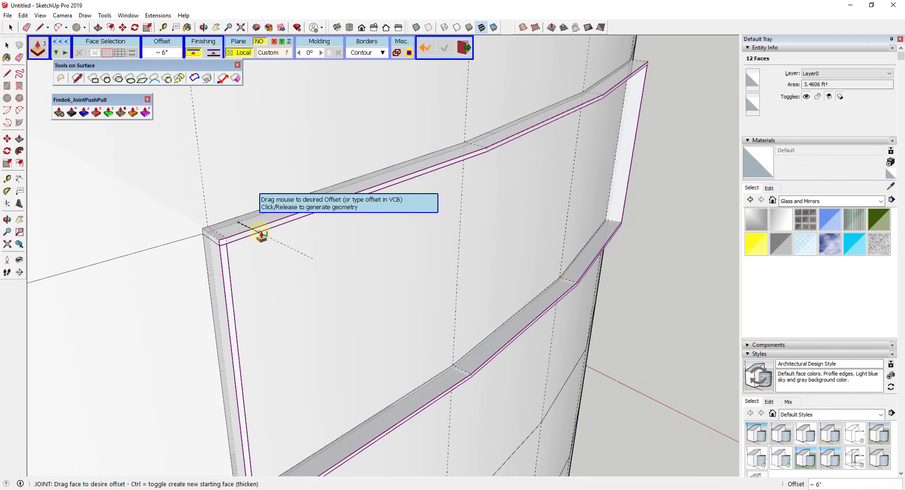
left_click_drag(263, 234, 262, 232)
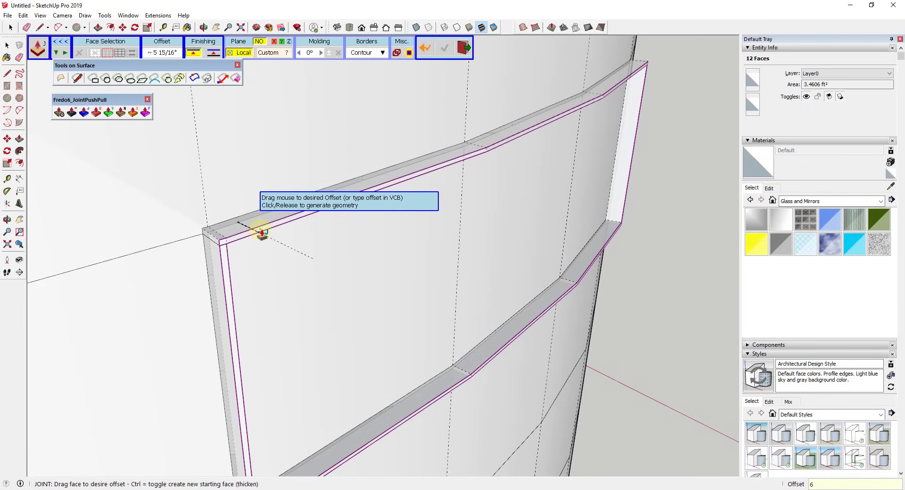
key("Return")
key("space")
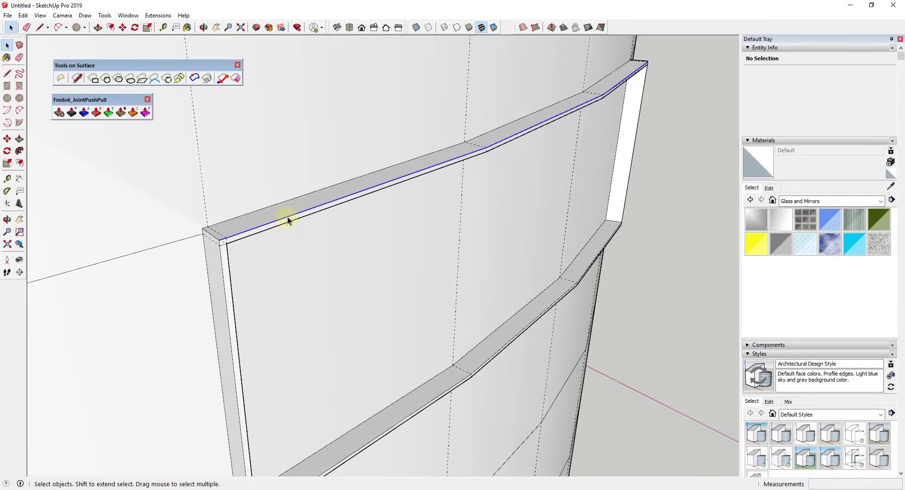
left_click(288, 221)
left_click(321, 194)
Zoom in and select the corner strip face plus the top rail face and edge.
middle_click_drag(321, 194, 366, 225)
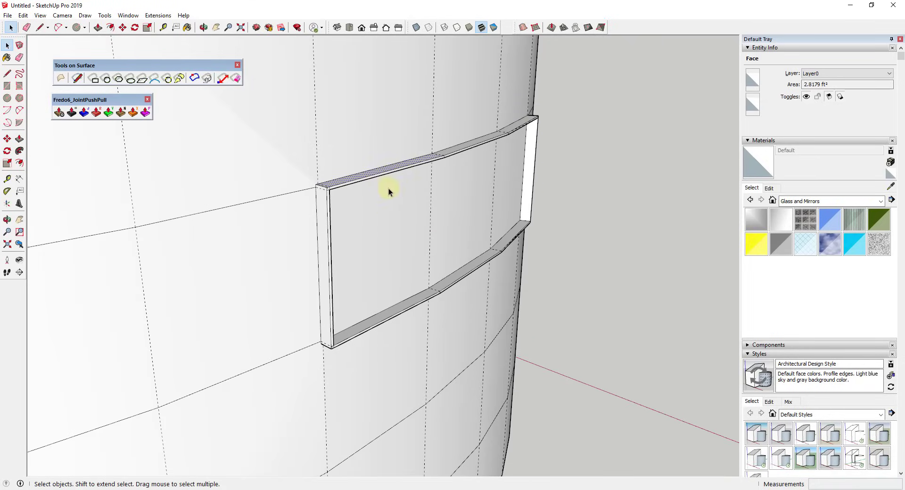
middle_click_drag(389, 188, 355, 176)
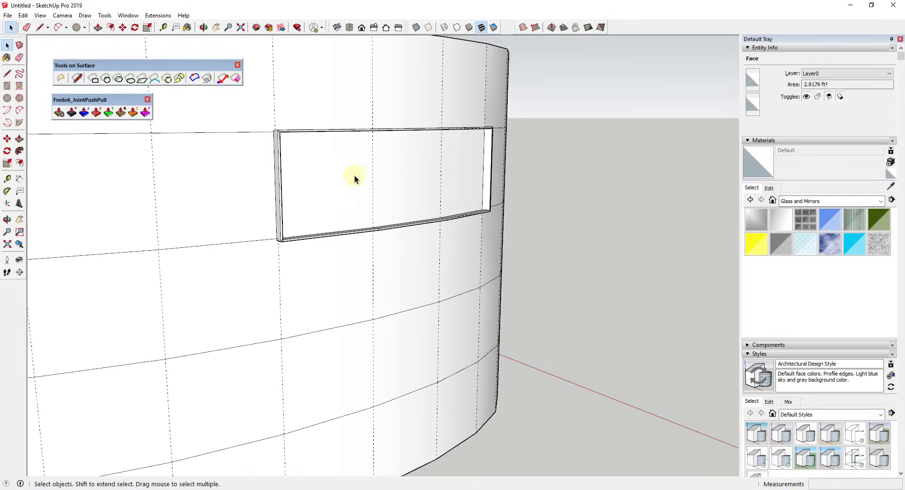
scroll(332, 162, "up", 2)
scroll(340, 176, "up", 6)
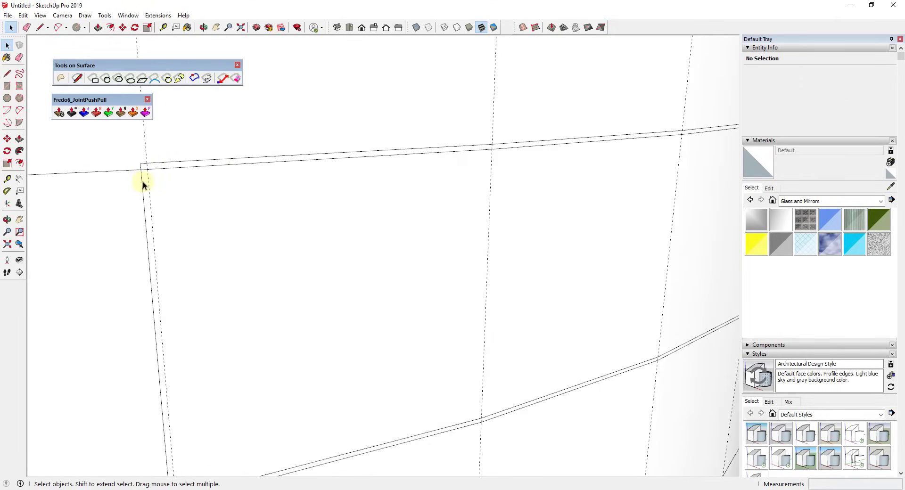
scroll(142, 184, "up", 3)
left_click(142, 158)
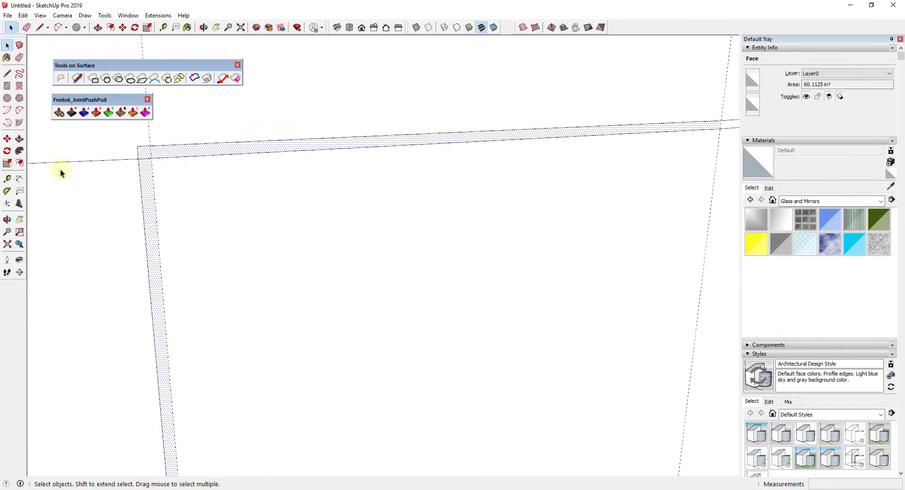
scroll(47, 164, "down", 3)
scroll(414, 141, "up", 4)
left_click(414, 144, "shift")
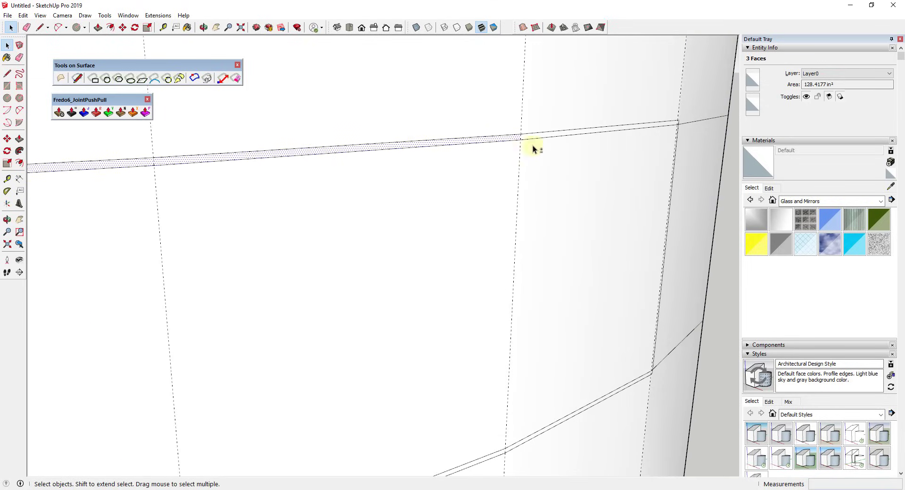
left_click(562, 134, "shift")
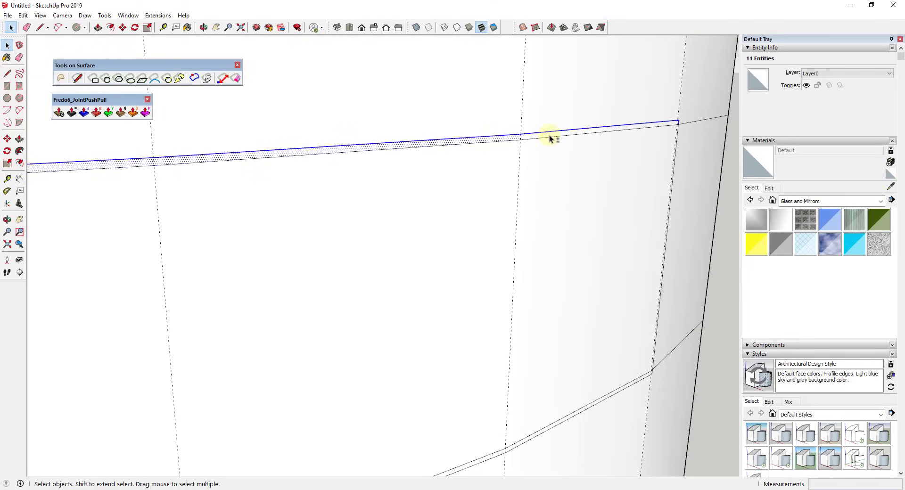
Add the vertical strip edge and remaining rail pieces to the window ring selection.
scroll(563, 142, "down", 2)
scroll(563, 141, "up", 3)
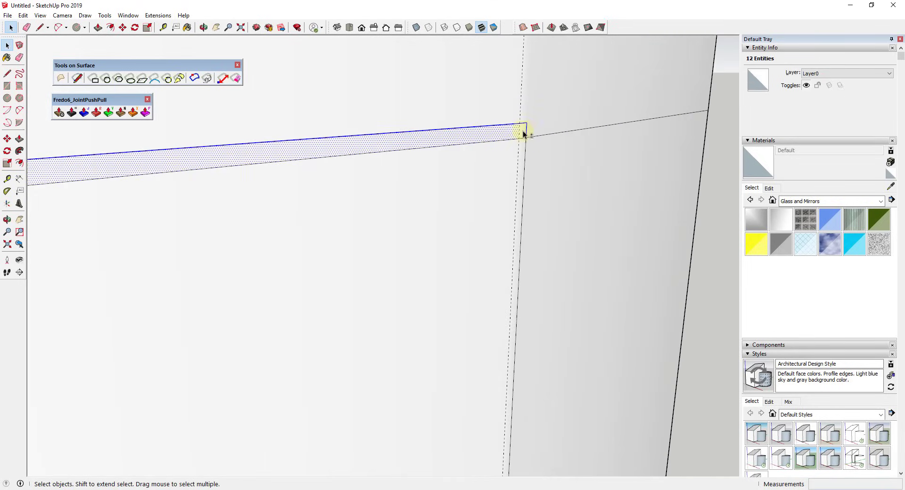
left_click(522, 160, "shift")
scroll(520, 94, "down", 2)
scroll(538, 263, "up", 3)
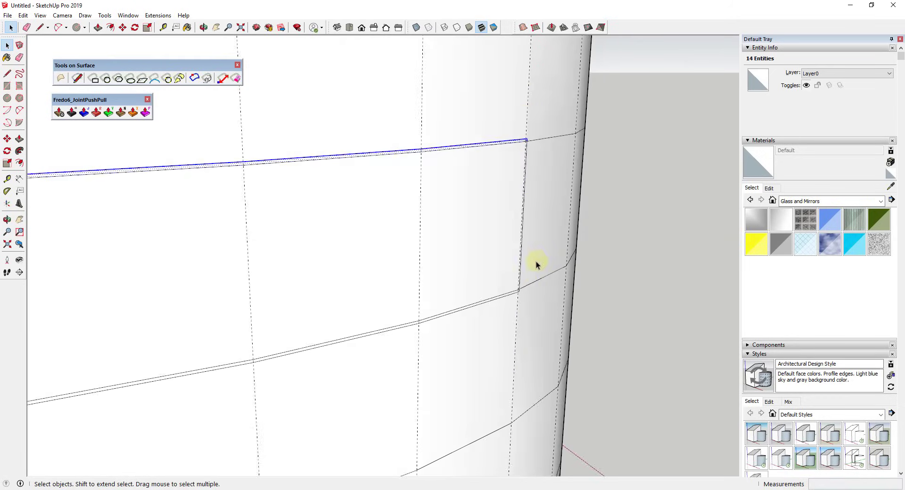
scroll(512, 313, "up", 2)
scroll(512, 313, "down", 3)
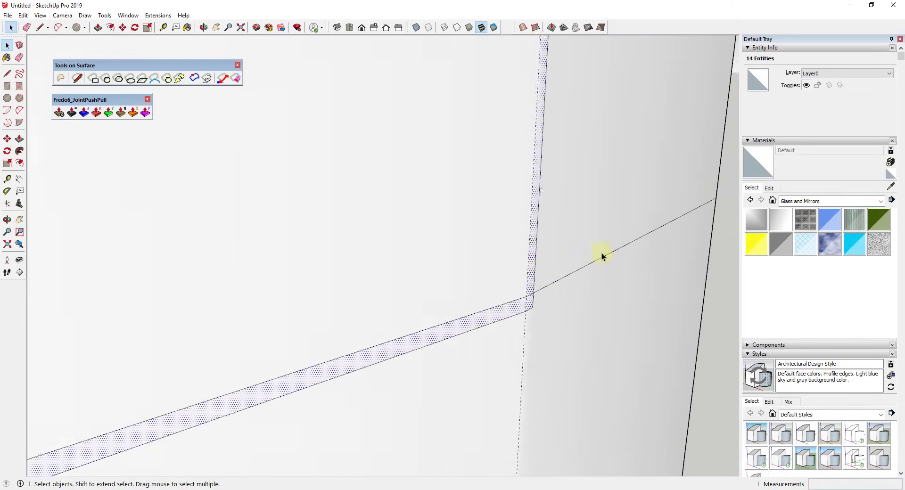
left_click(596, 223, "shift")
scroll(440, 271, "up", 3)
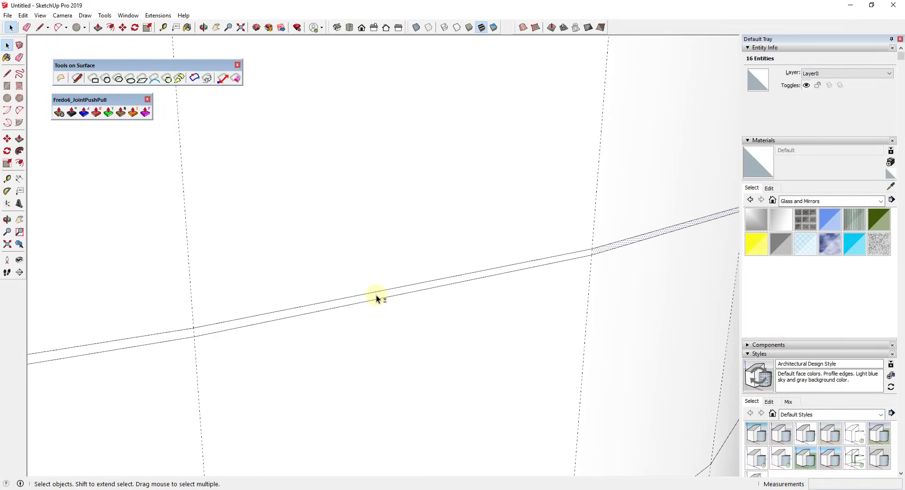
left_click(377, 298, "shift")
scroll(581, 241, "up", 2)
scroll(303, 299, "down", 2)
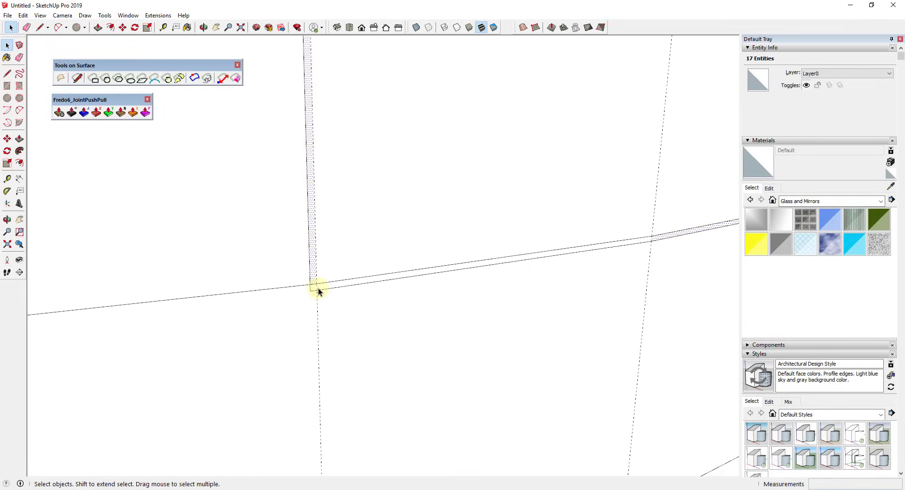
left_click(316, 285, "shift")
scroll(366, 222, "down", 2)
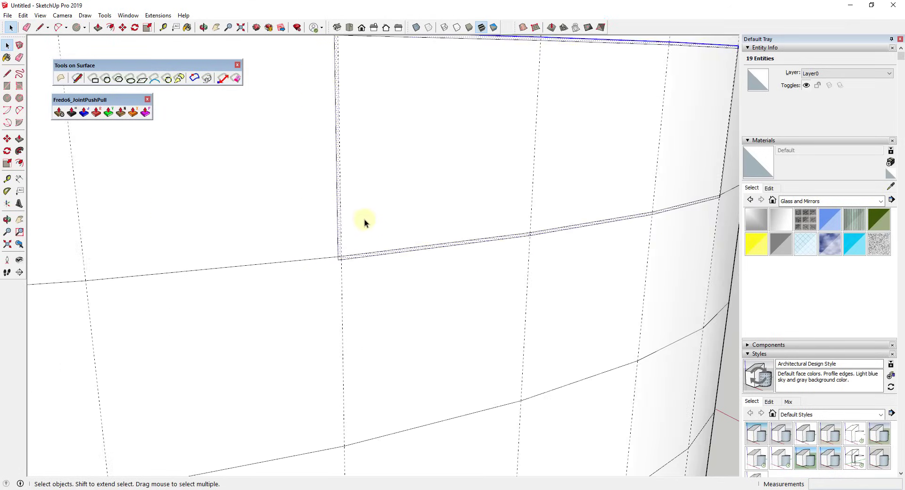
Launch Joint Push Pull on the 12 selected ring faces.
middle_click_drag(366, 223, 317, 137)
scroll(563, 193, "up", 2)
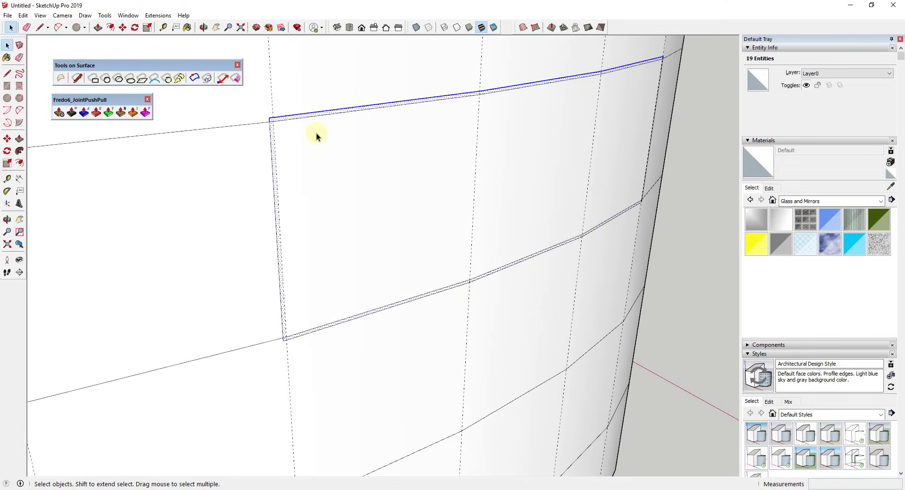
left_click(84, 114)
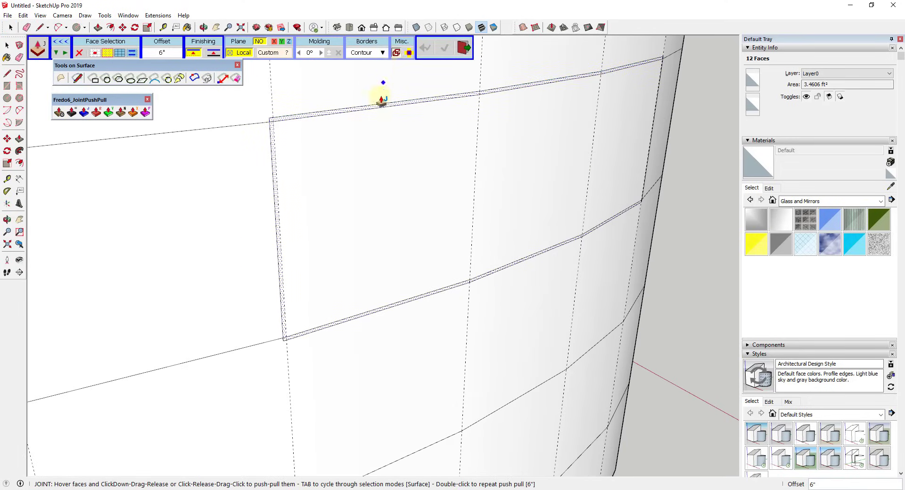
Extrude the window ring 6 inches into a frame group and select it.
left_click(380, 108)
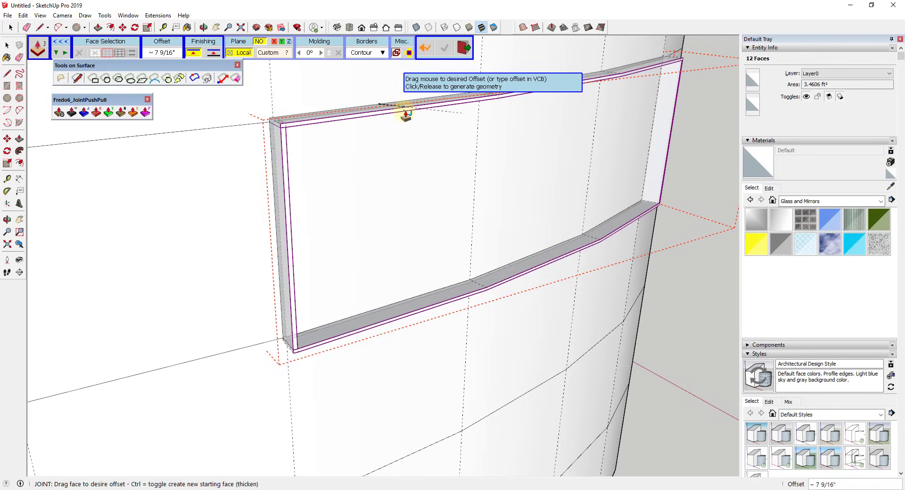
key("Return")
key("space")
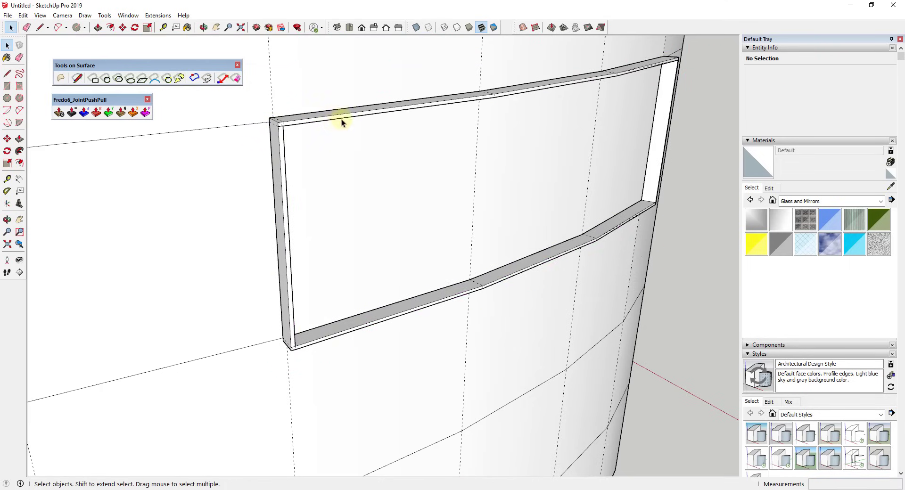
left_click(338, 120)
middle_click_drag(448, 125, 469, 119)
Paint the frame with the dark grey Color M06 from the Colors collection.
left_click(801, 201)
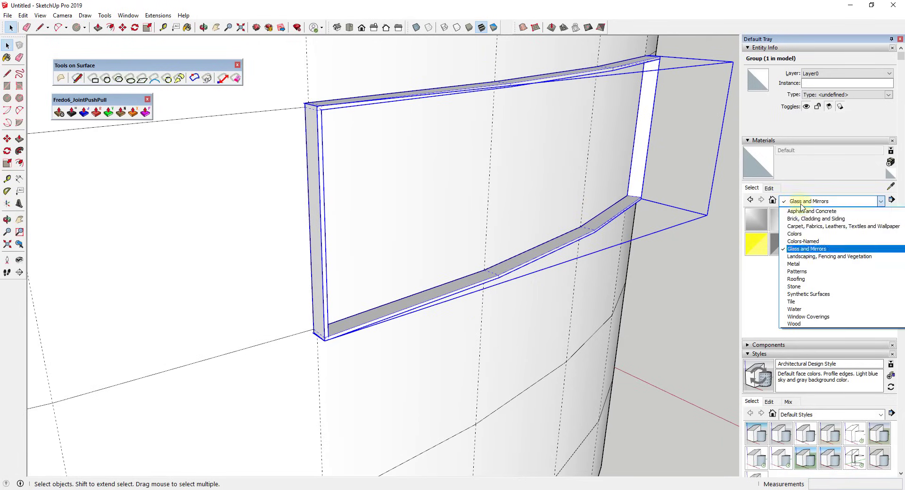
left_click(808, 232)
scroll(809, 252, "down", 10)
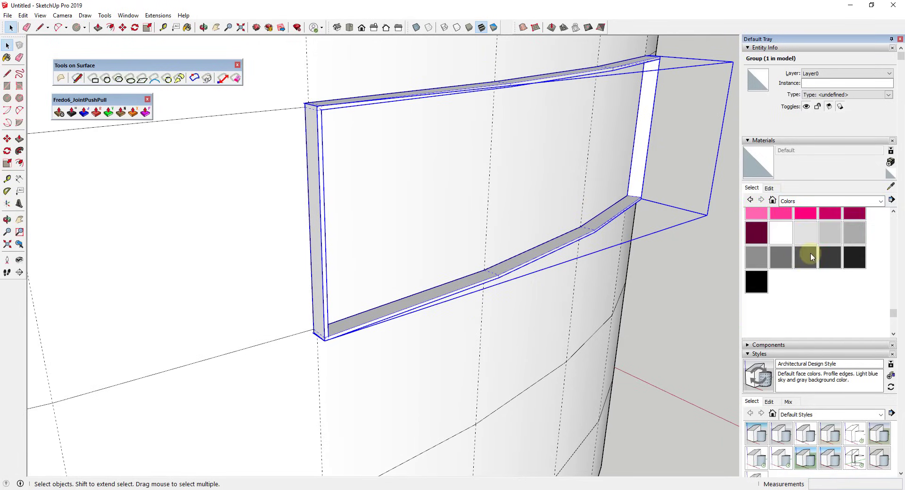
left_click(795, 261)
left_click(638, 137)
key("space")
mouse_move(641, 137)
middle_mouse_down()
mouse_move(664, 183)
mouse_move(638, 156)
middle_mouse_up()
left_click(675, 131)
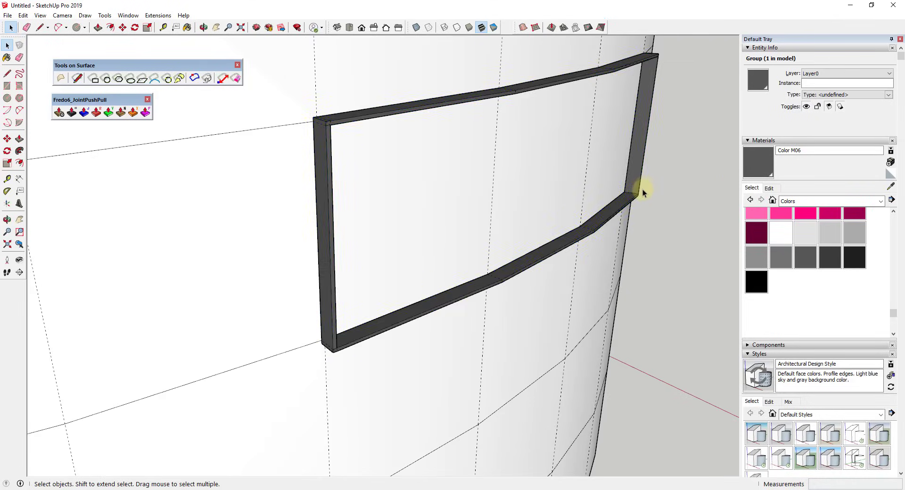
mouse_move(638, 188)
middle_mouse_down()
mouse_move(601, 134)
mouse_move(550, 175)
mouse_move(487, 142)
middle_mouse_up()
left_click(487, 142)
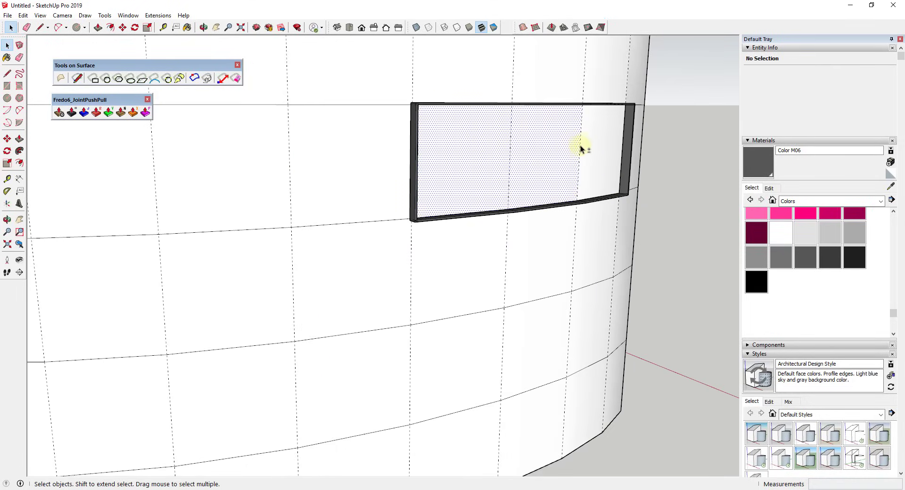
left_click(615, 187)
middle_click_drag(600, 182, 479, 194)
scroll(517, 171, "up", 6)
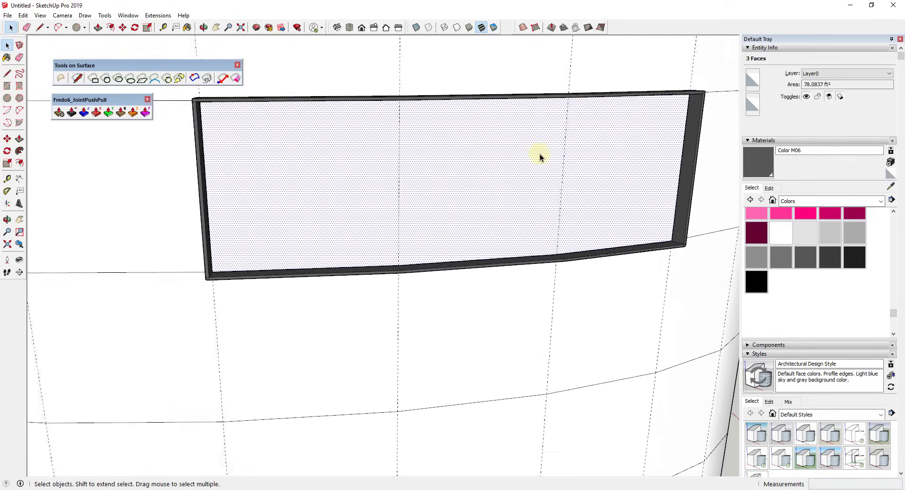
scroll(584, 118, "down", 4)
left_click(813, 202)
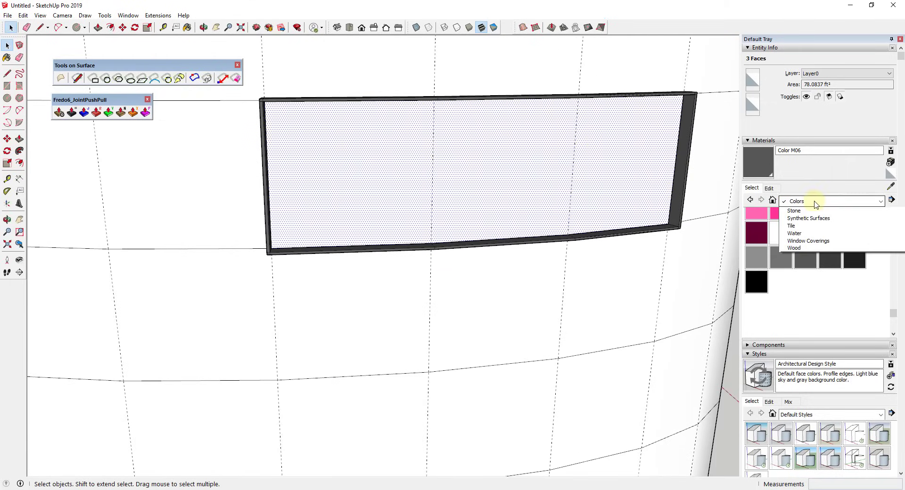
scroll(822, 283, "up", 1)
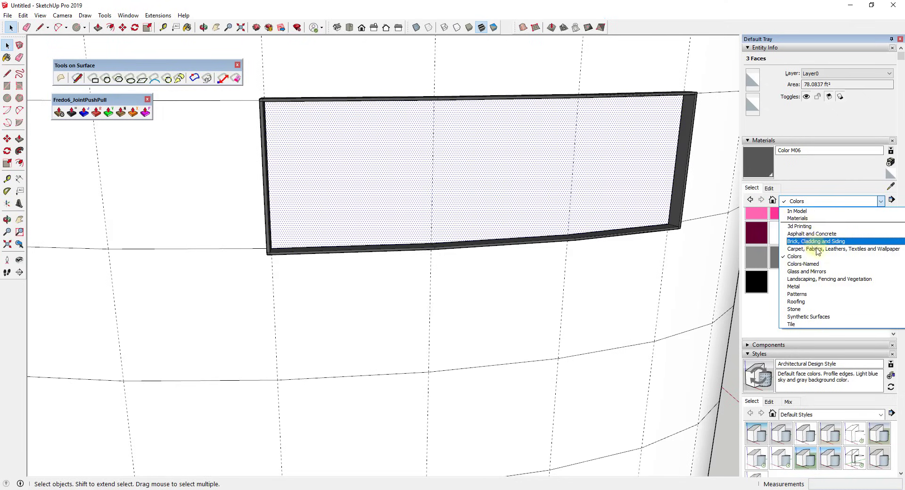
scroll(821, 287, "down", 1)
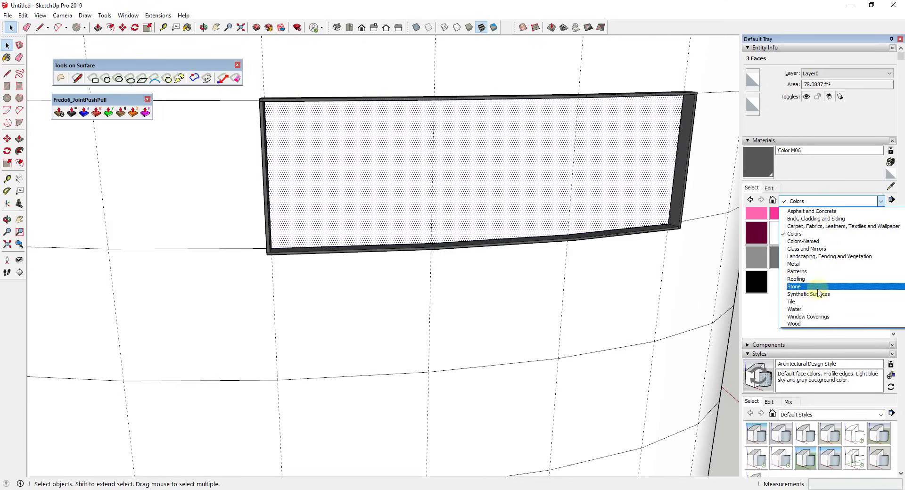
left_click(805, 249)
left_click(830, 219)
left_click(621, 168)
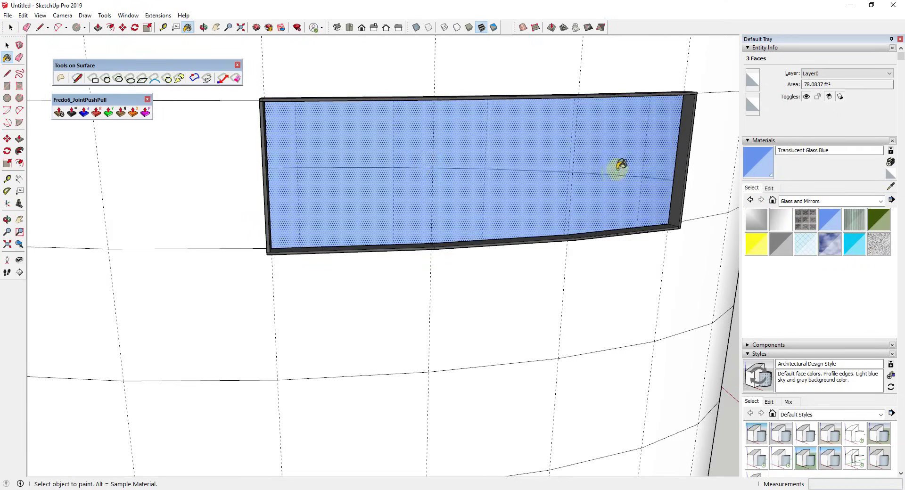
middle_click_drag(436, 158, 444, 157)
scroll(496, 148, "down", 5)
mouse_move(522, 166)
middle_mouse_down()
mouse_move(613, 204)
mouse_move(618, 167)
mouse_move(570, 210)
mouse_move(564, 161)
mouse_move(526, 182)
mouse_move(461, 161)
middle_mouse_up()
key("ctrl+z")
key("space")
scroll(493, 172, "up", 5)
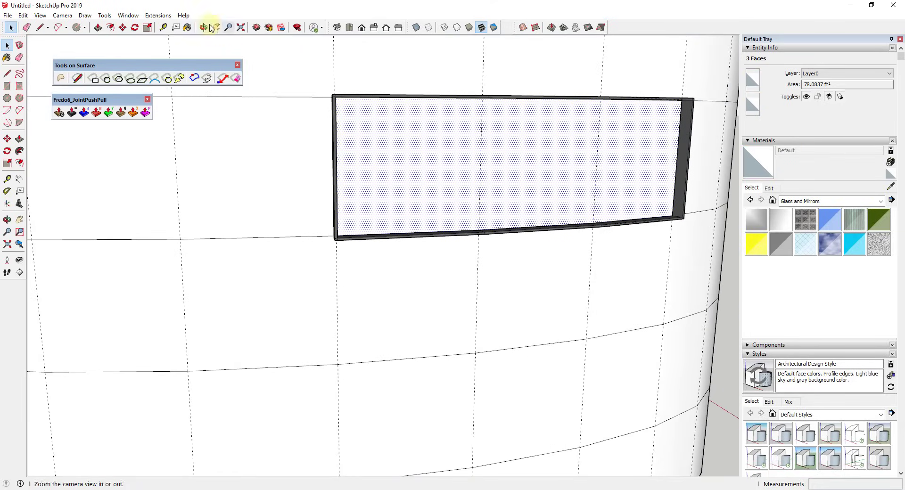
Fill the upper opening with a Lattice Maker lattice: .25 mullions, 1" pane inset, Glass panes.
left_click(158, 15)
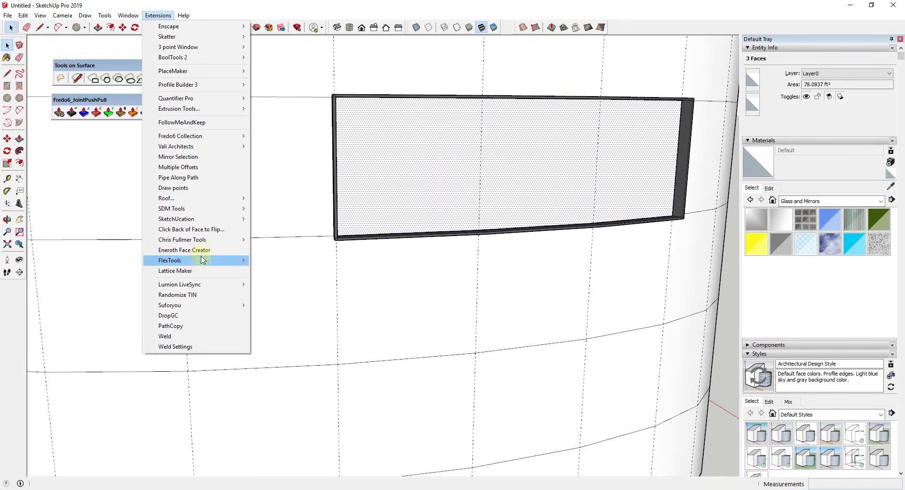
left_click(201, 270)
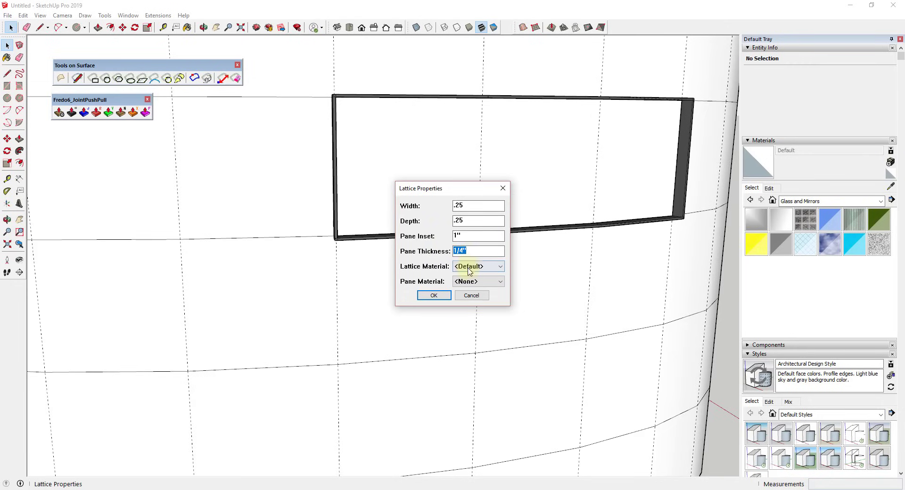
left_click(464, 282)
left_click(467, 306)
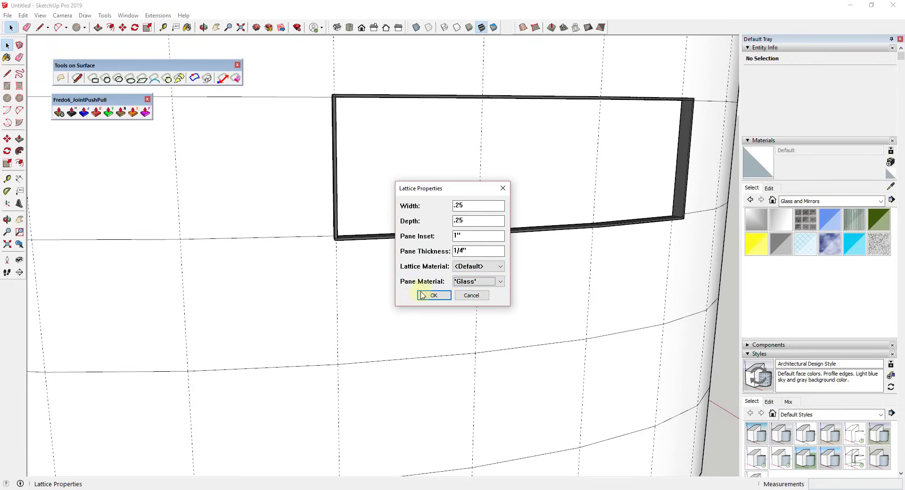
left_click(433, 296)
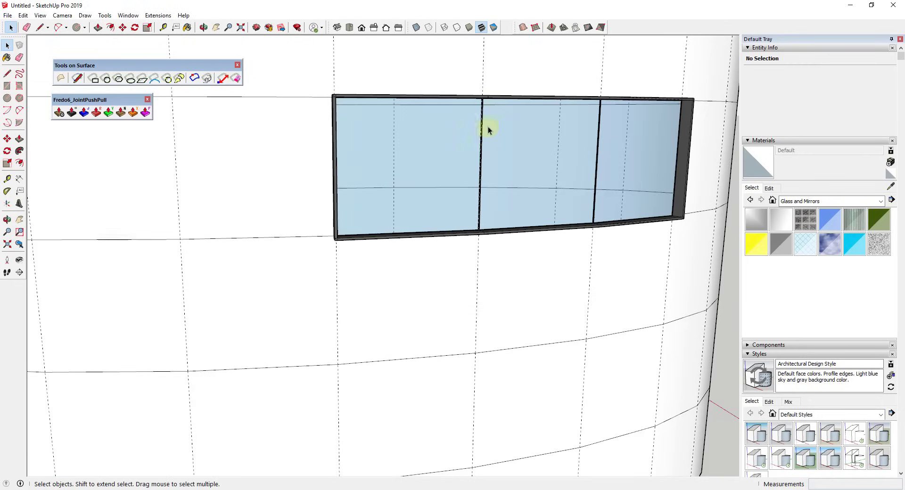
scroll(489, 126, "up", 6)
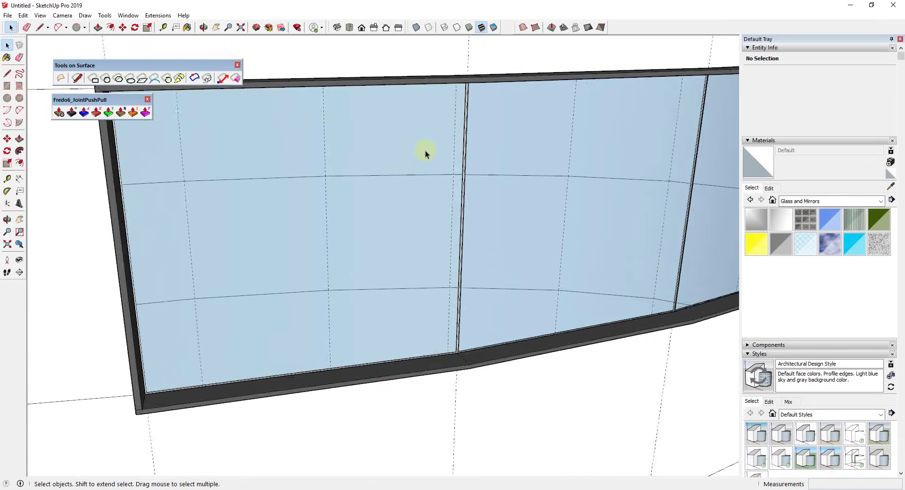
scroll(473, 141, "up", 4)
middle_click_drag(472, 160, 755, 167)
key("space")
scroll(482, 129, "down", 8)
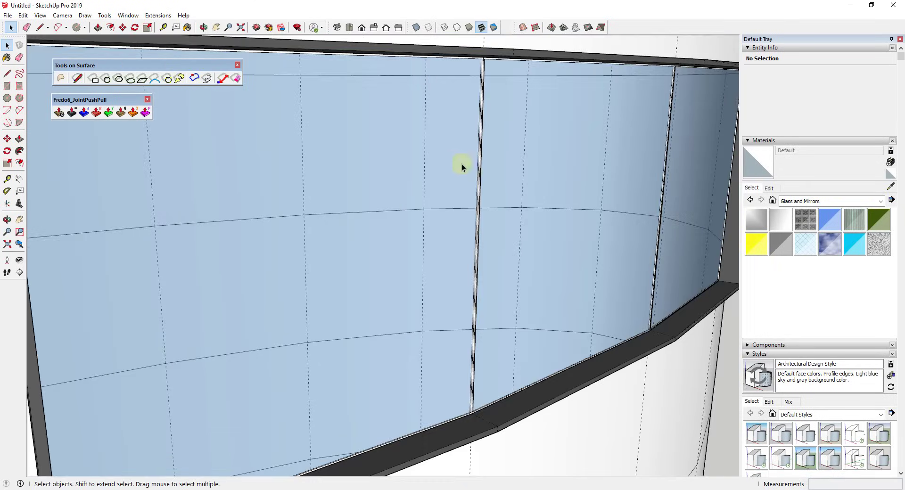
scroll(440, 177, "down", 3)
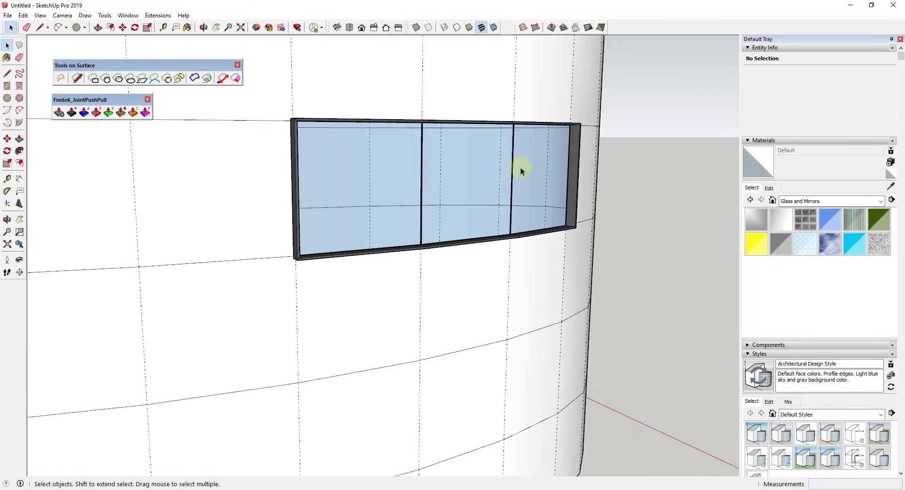
scroll(466, 165, "down", 4)
middle_click_drag(372, 174, 414, 177)
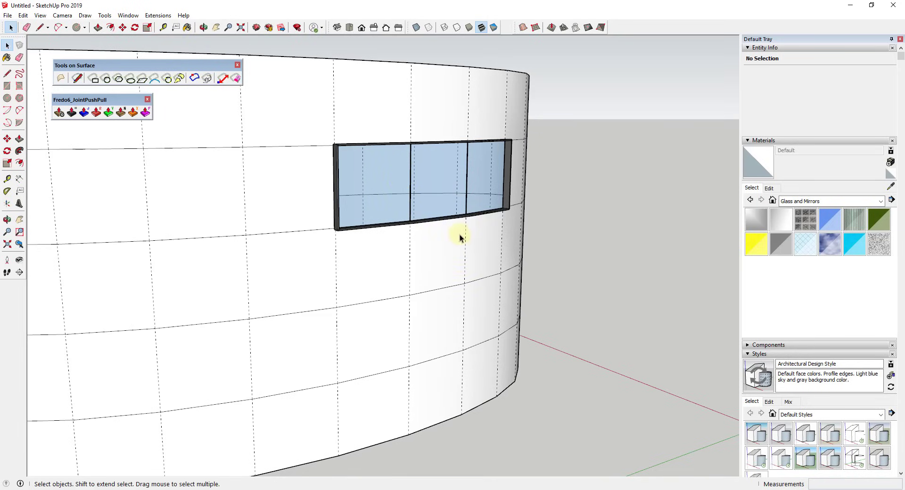
scroll(359, 206, "down", 2)
middle_click_drag(410, 192, 497, 194)
Select the lower wall faces and offset their outline by .25 to form a border.
scroll(497, 194, "down", 2)
scroll(477, 218, "up", 3)
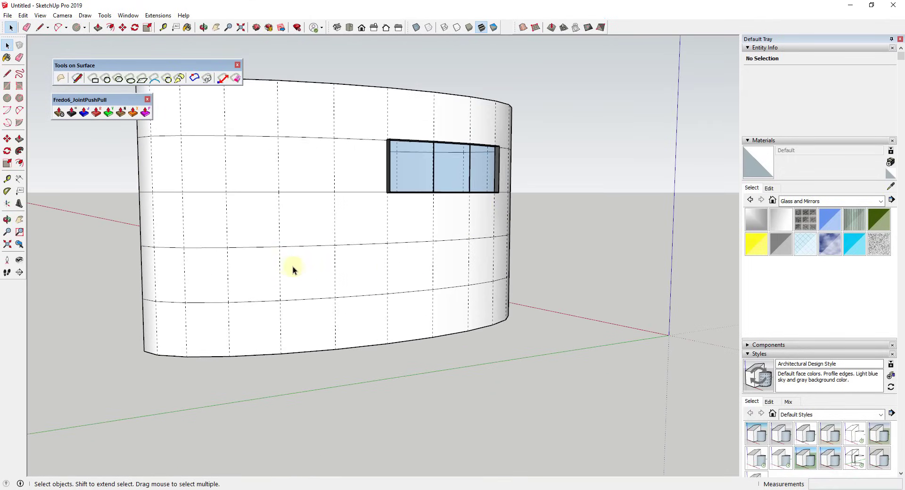
left_click(299, 267, "shift")
left_click(355, 250, "shift")
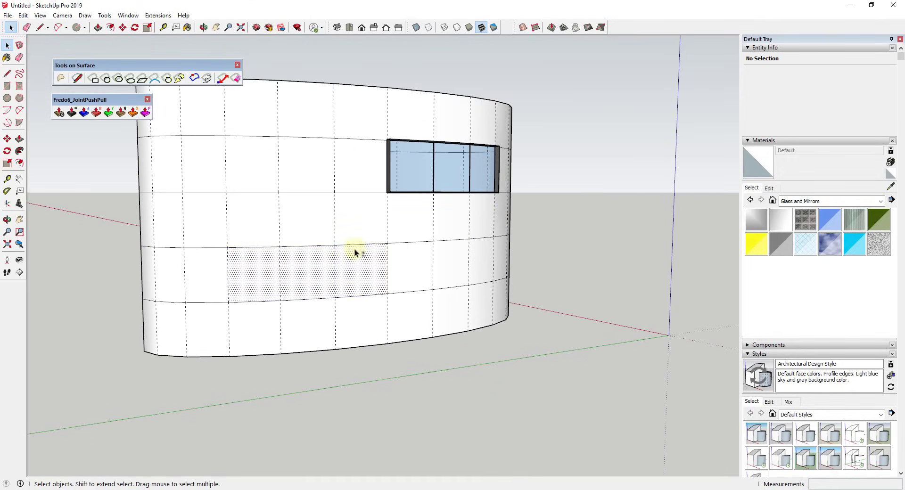
left_click(194, 78)
scroll(285, 233, "up", 3)
left_click(307, 253)
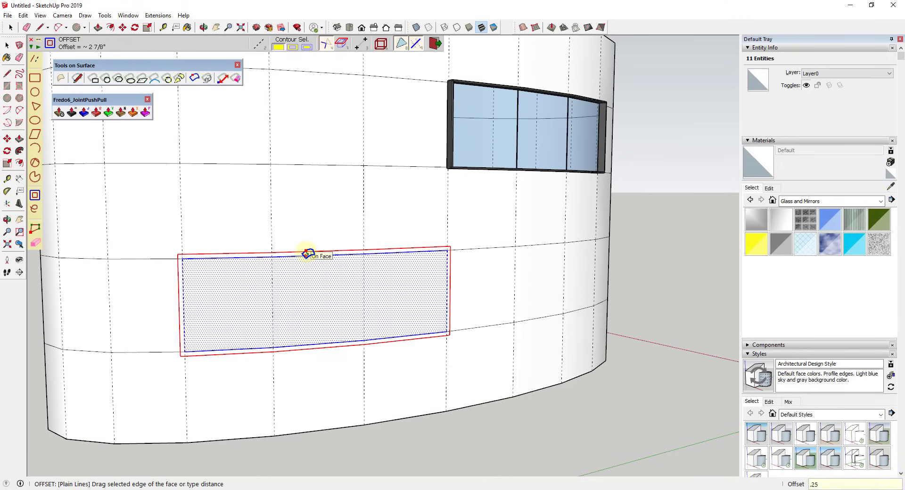
scroll(308, 253, "up", 2)
key("Return")
key("space")
scroll(178, 177, "up", 5)
Push the inner window faces 6 to form the second opening.
left_click(466, 282)
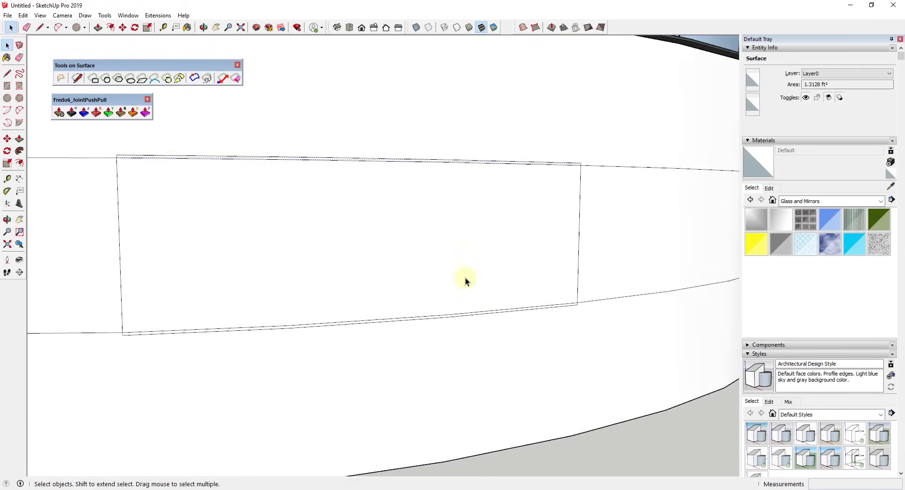
scroll(466, 281, "down", 3)
middle_click_drag(466, 281, 158, 39)
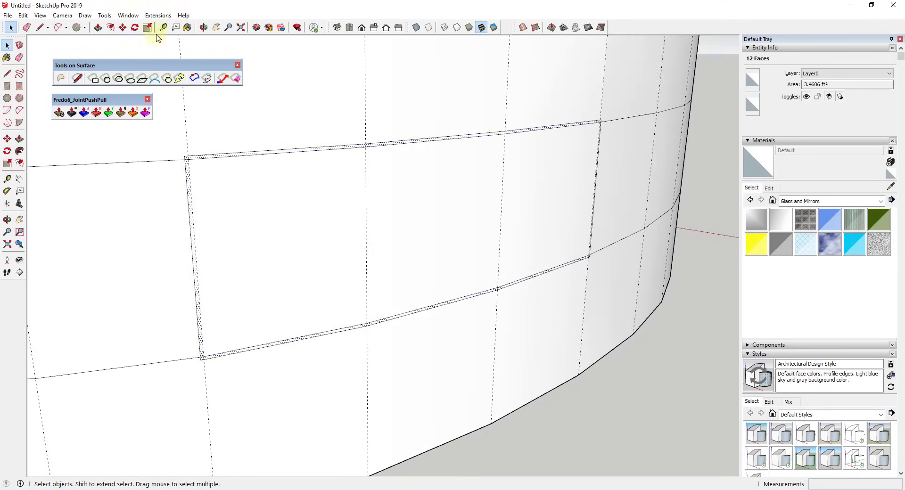
left_click(84, 112)
left_click(199, 176)
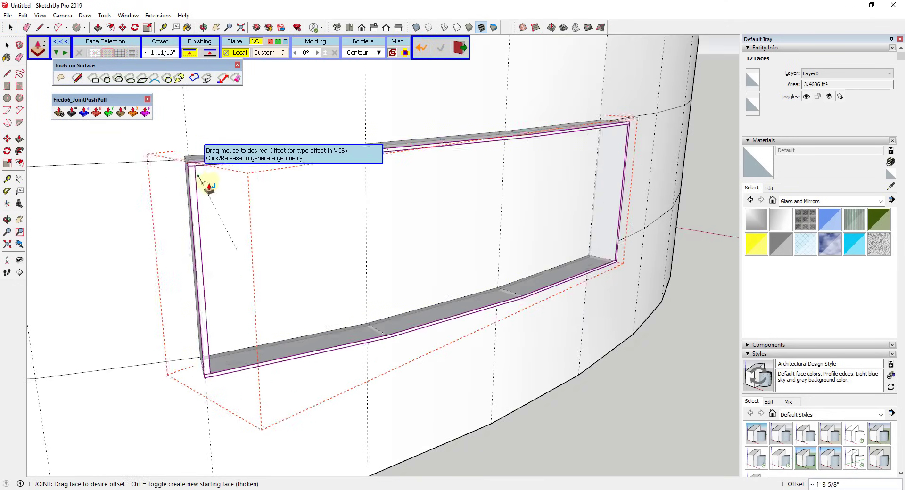
type("6")
key("Return")
key("space")
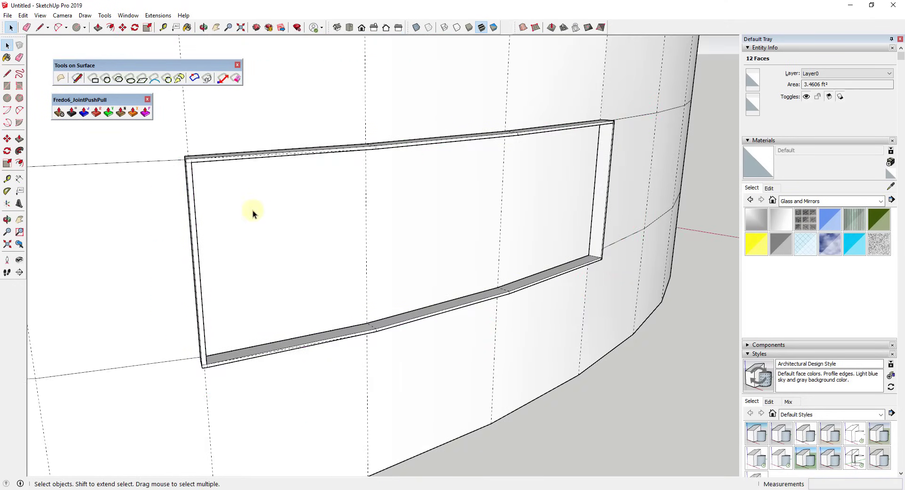
Fill the lower opening with a Lattice Maker lattice of Glass panes at .25 pane inset.
left_click(541, 189, "shift")
left_click(159, 15)
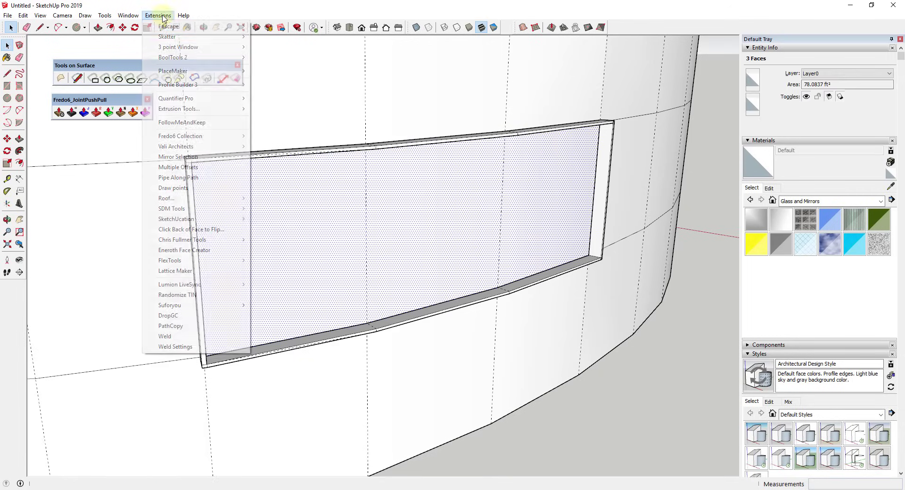
left_click(184, 271)
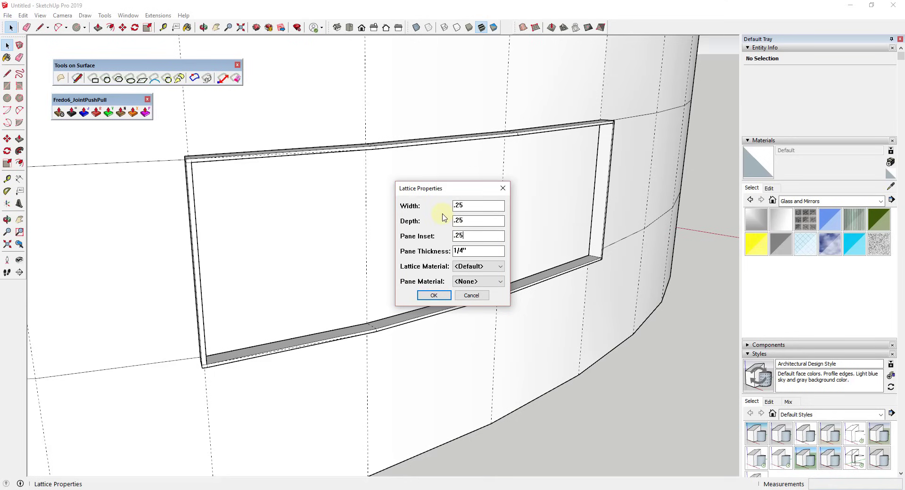
left_click(476, 281)
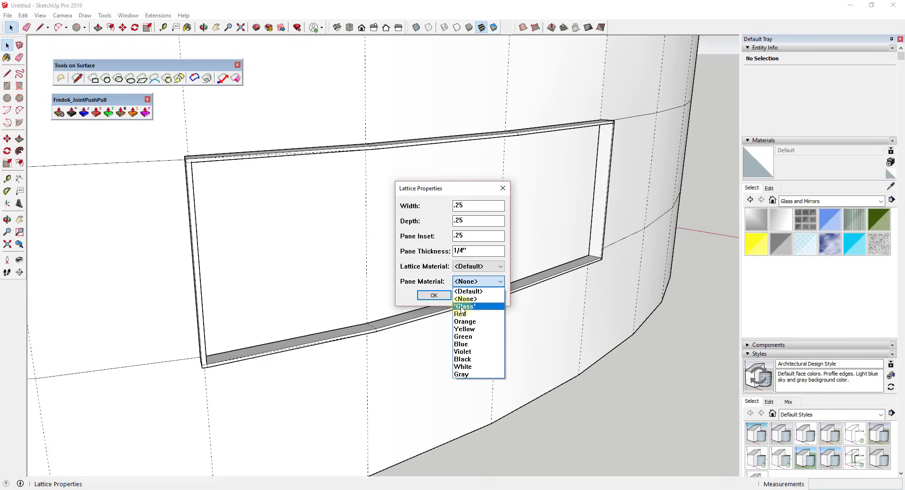
left_click(470, 304)
left_click(434, 295)
scroll(441, 206, "down", 5)
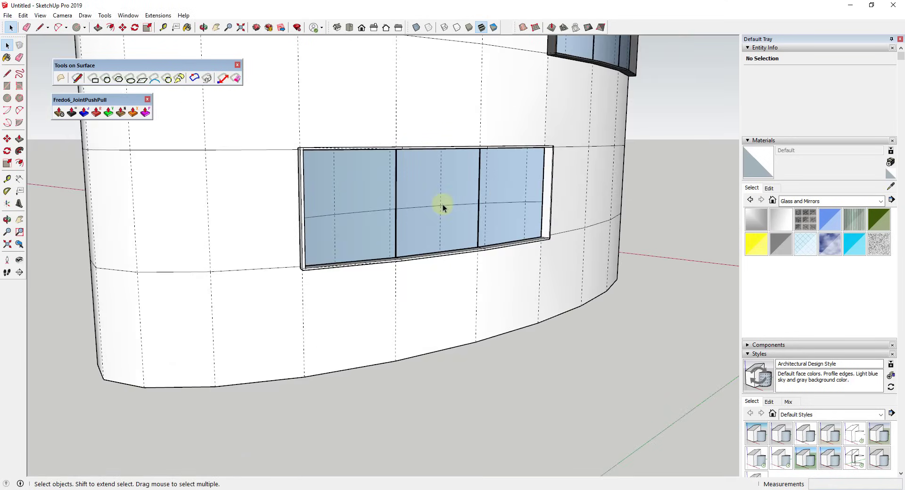
middle_click_drag(465, 230, 495, 221)
Sample the dark Color M06 from the upper frame and paint the lower frame with it.
left_click(891, 186)
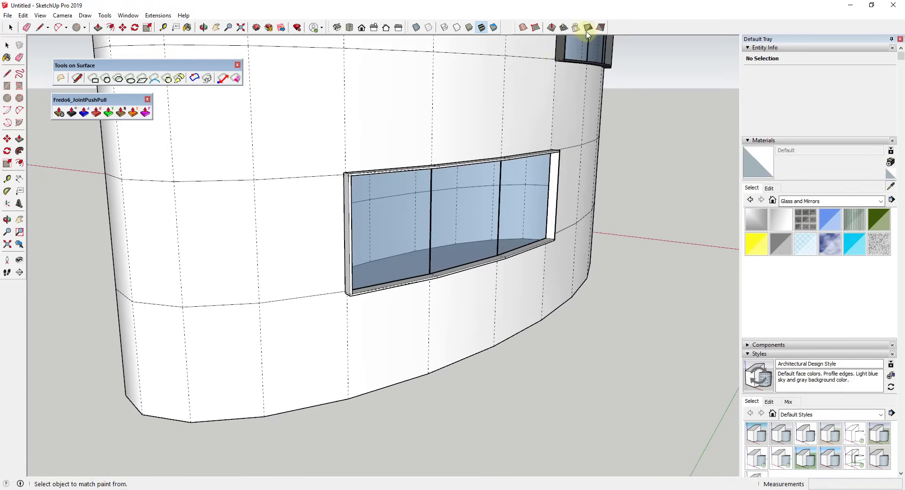
left_click(563, 41)
left_click(554, 175)
key("space")
scroll(613, 198, "down", 3)
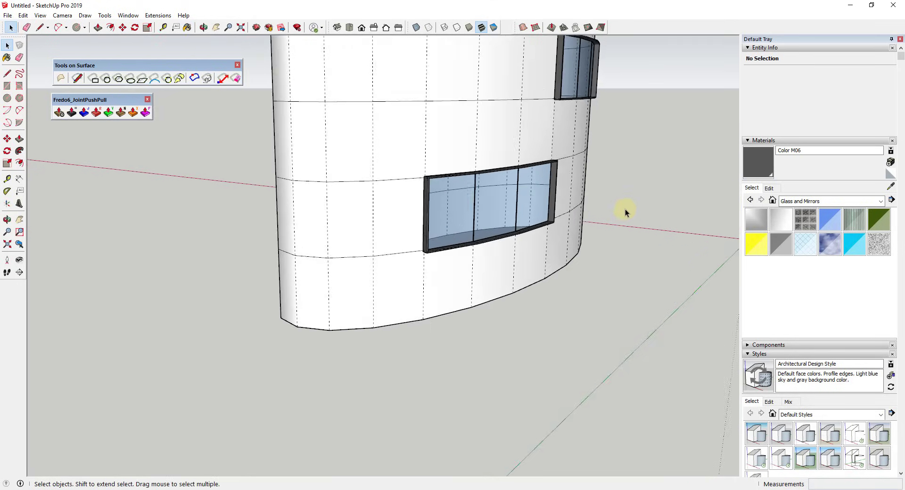
mouse_move(626, 208)
middle_mouse_down()
mouse_move(471, 257)
mouse_move(488, 231)
middle_mouse_up()
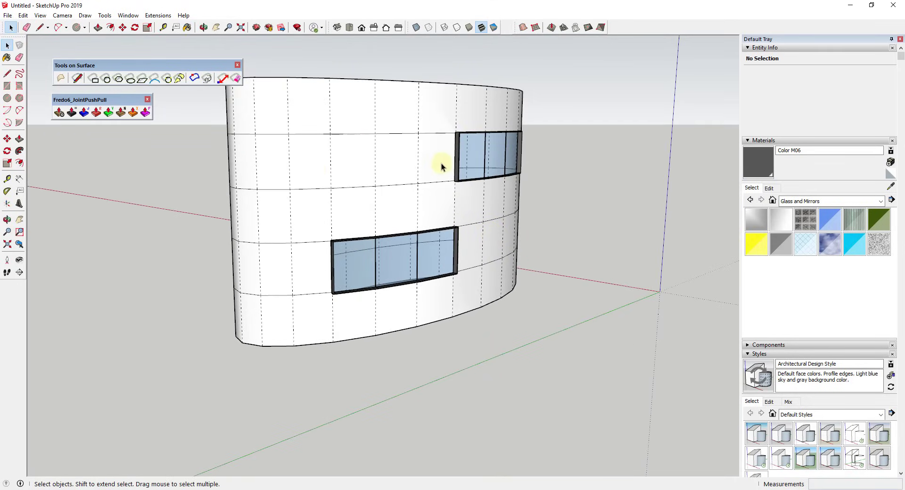
Turn off Hidden Geometry display in the View menu.
left_click(41, 15)
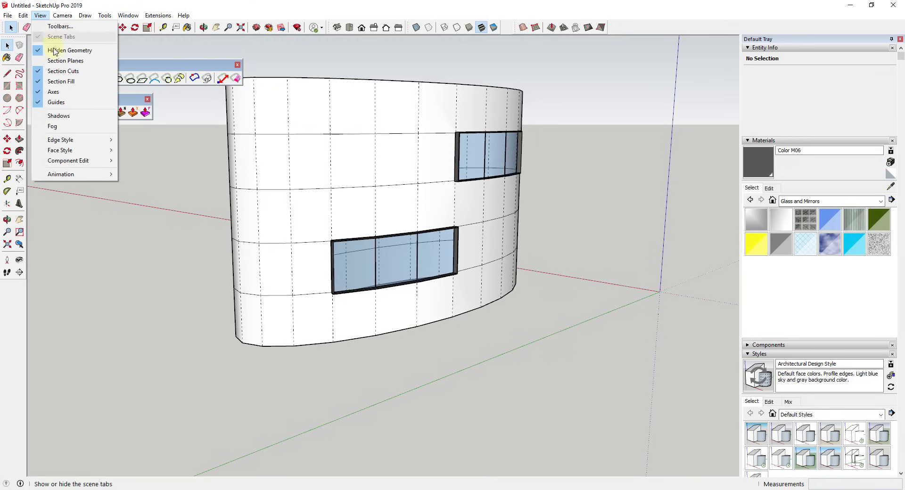
left_click(66, 50)
middle_click_drag(408, 216, 330, 219)
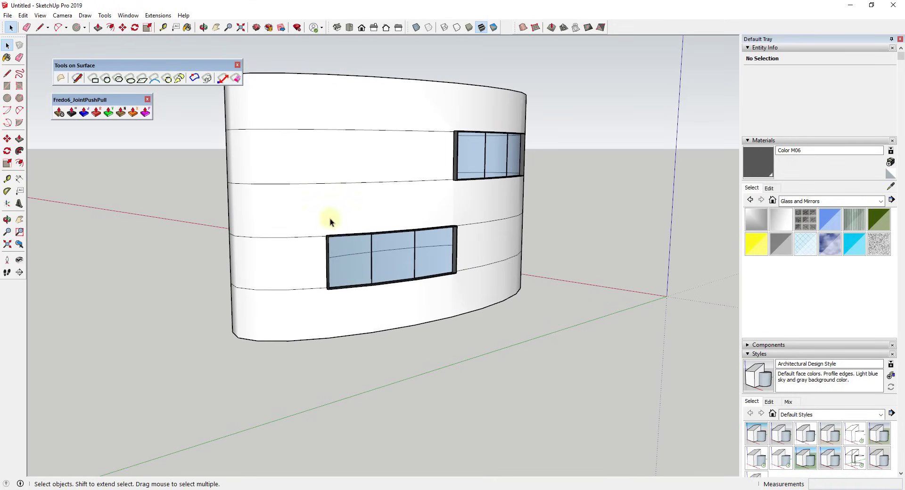
Hide the horizontal band edges across the curved wall with the Eraser.
left_click(305, 235)
key("e")
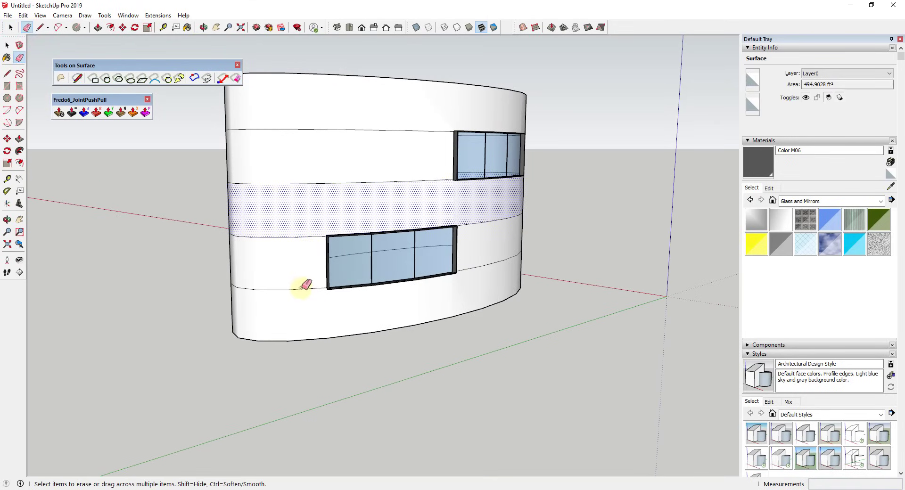
left_click_drag(315, 285, 314, 123)
key("space")
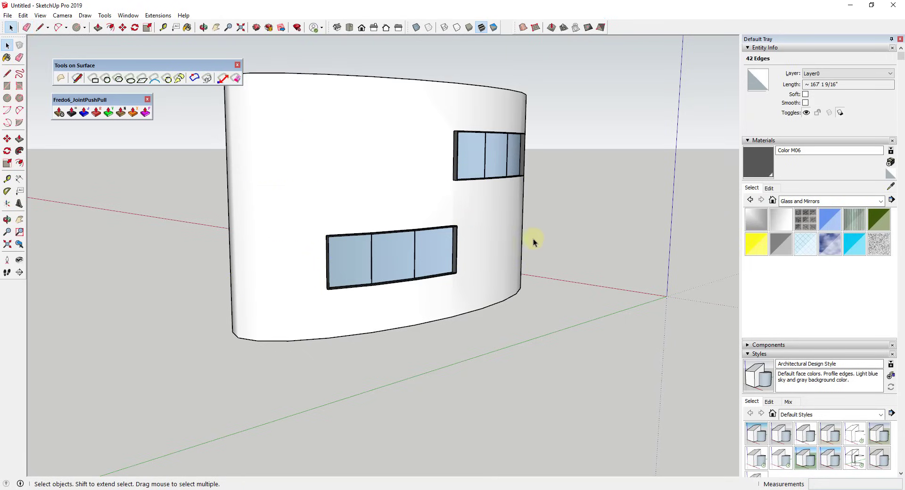
mouse_move(575, 208)
middle_mouse_down()
mouse_move(599, 222)
mouse_move(583, 224)
middle_mouse_up()
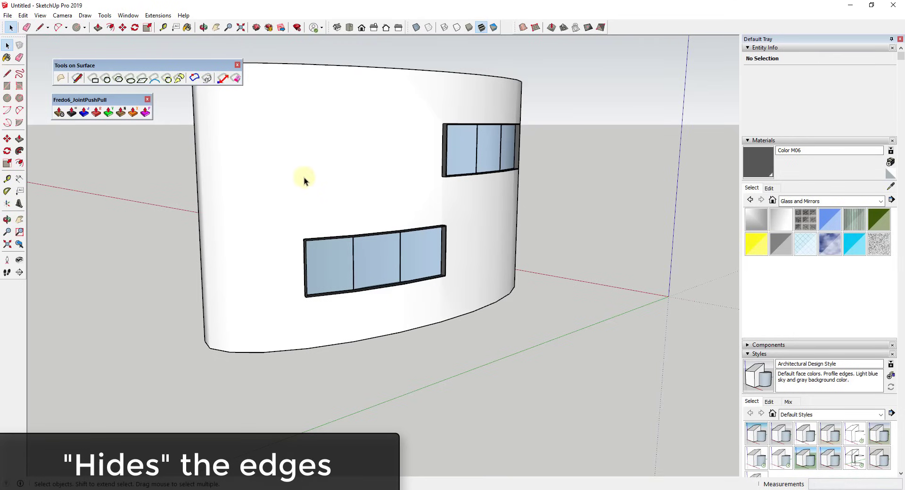
scroll(448, 168, "down", 3)
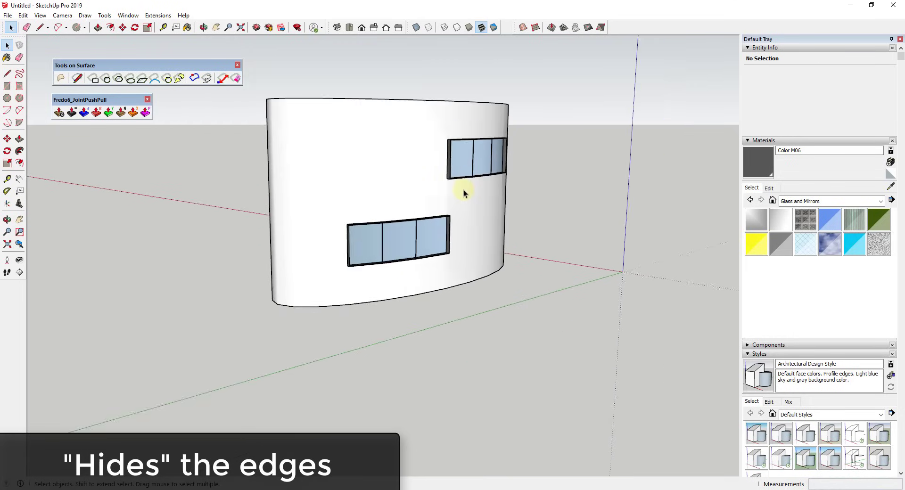
middle_click_drag(463, 192, 499, 207)
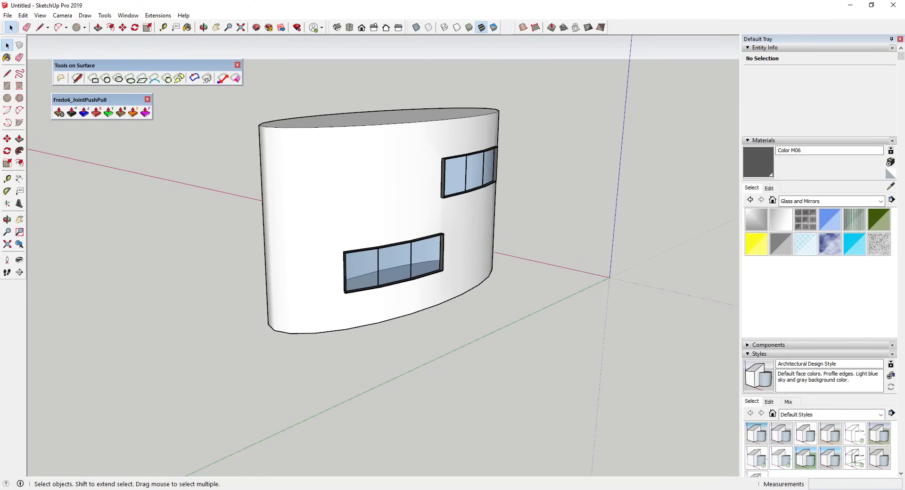